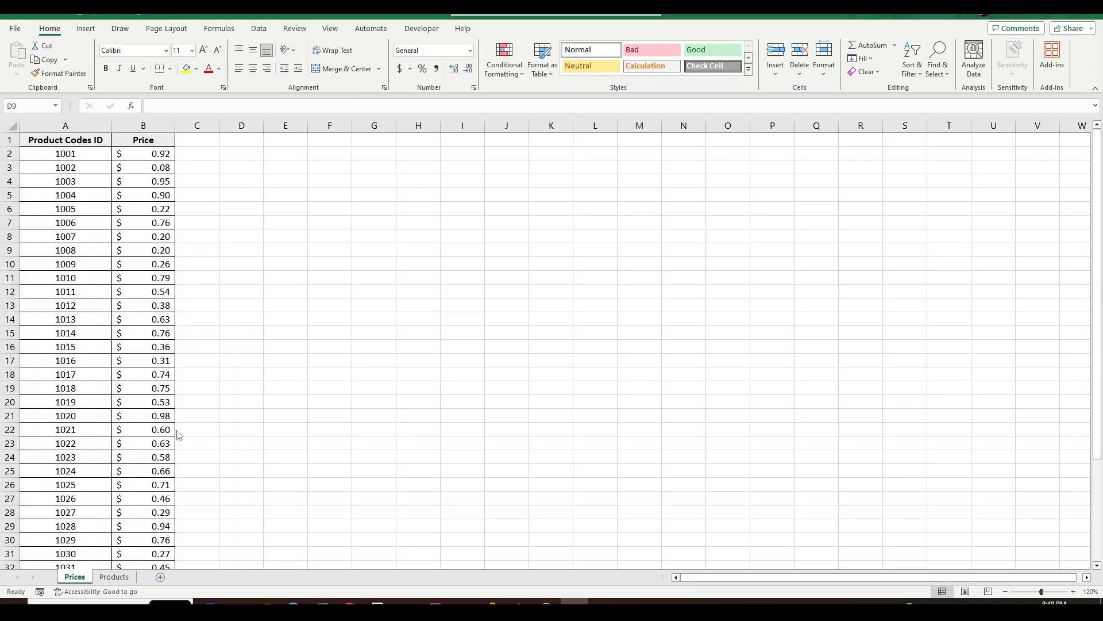
Examine the product codes and prices on the Prices sheet, and the three products with their codes on the Products sheet
click(84, 125)
drag(84, 125, 121, 124)
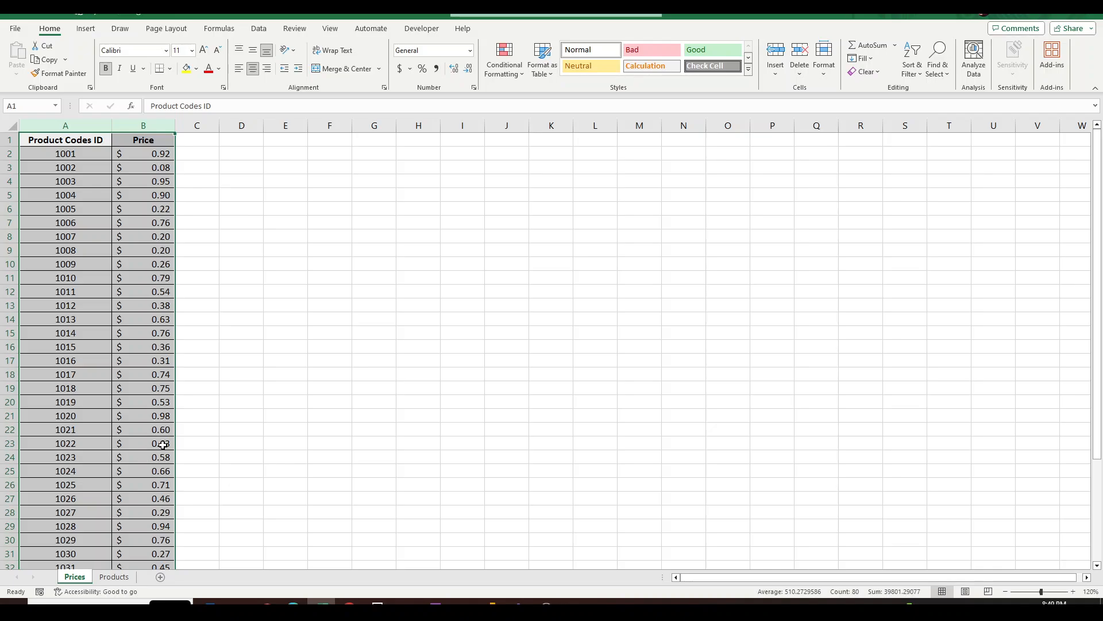
click(115, 578)
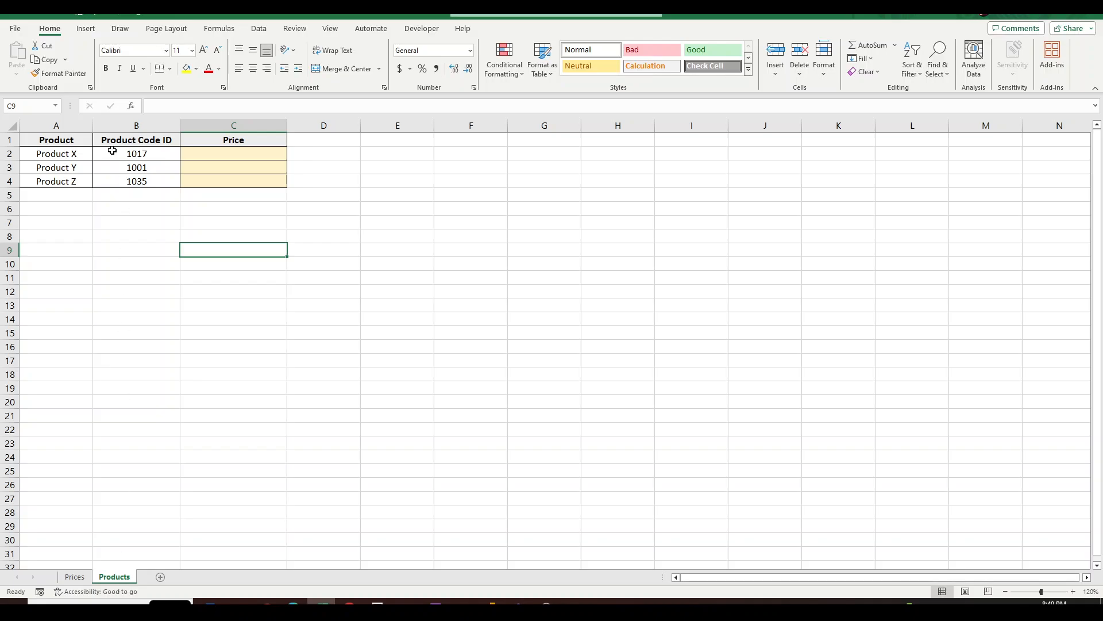
click(86, 158)
drag(87, 161, 172, 183)
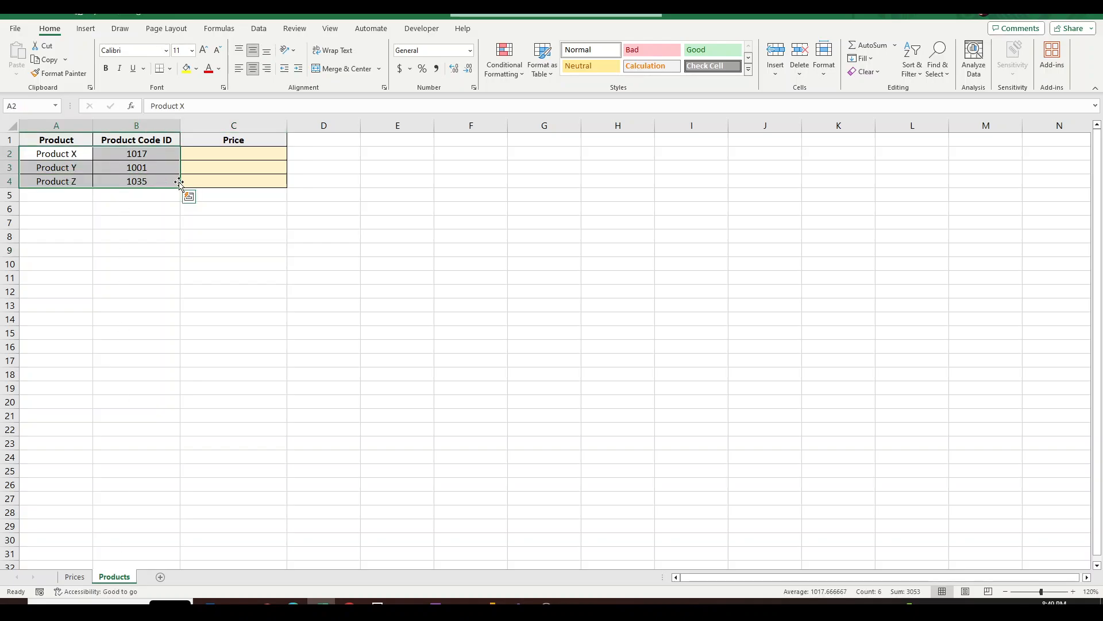
Start a VLOOKUP formula in Product X's Price cell C2 on the Products sheet, with B2 as the lookup value
click(236, 152)
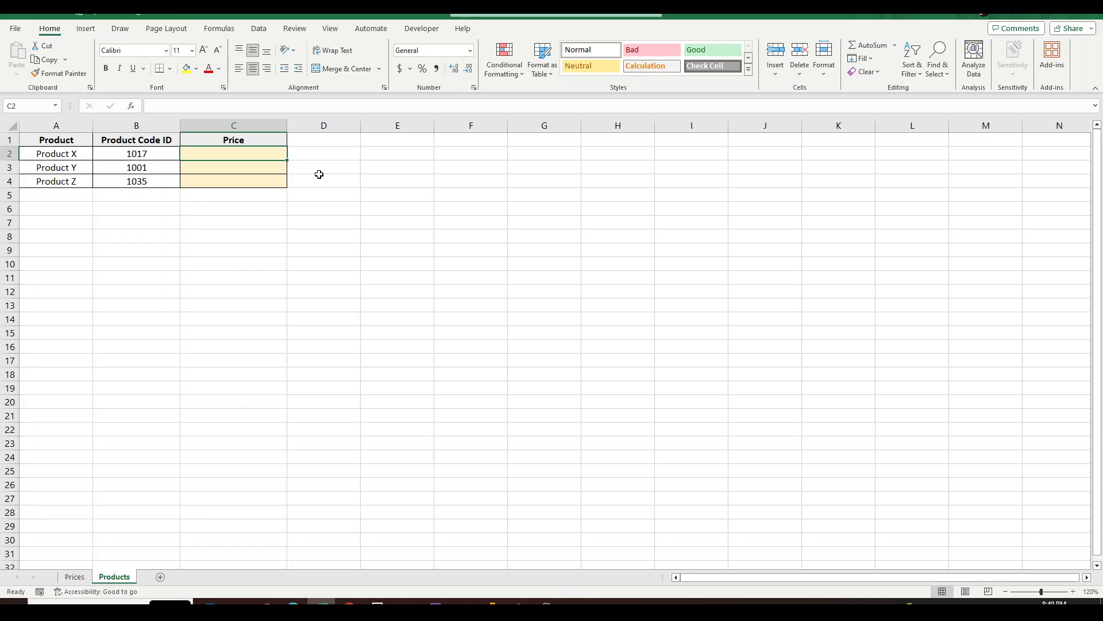
text(=vlook)
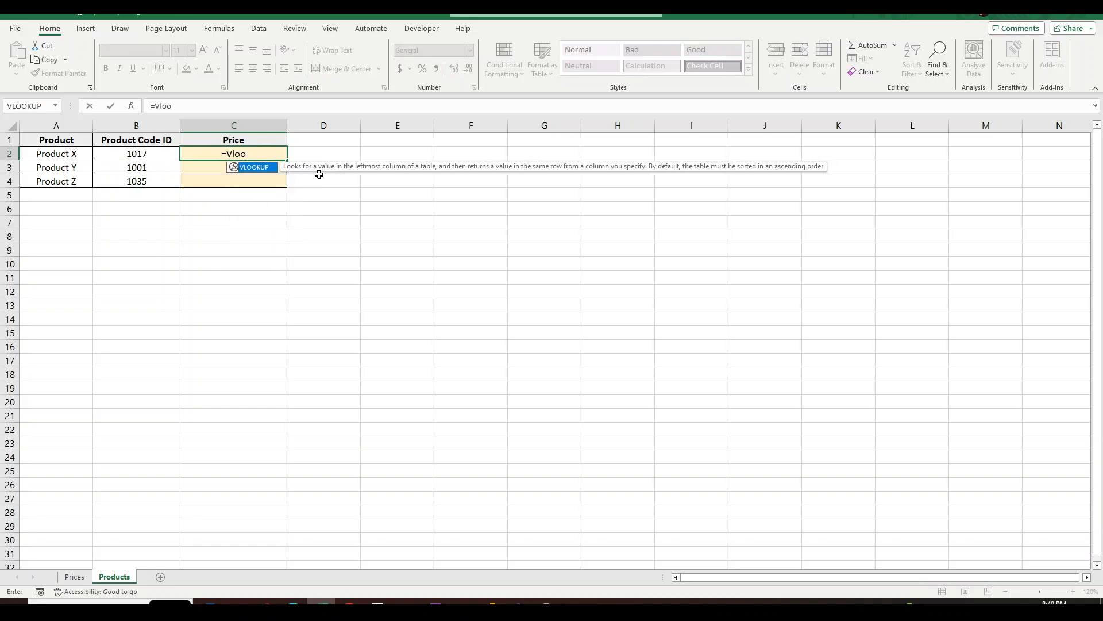
key(Tab)
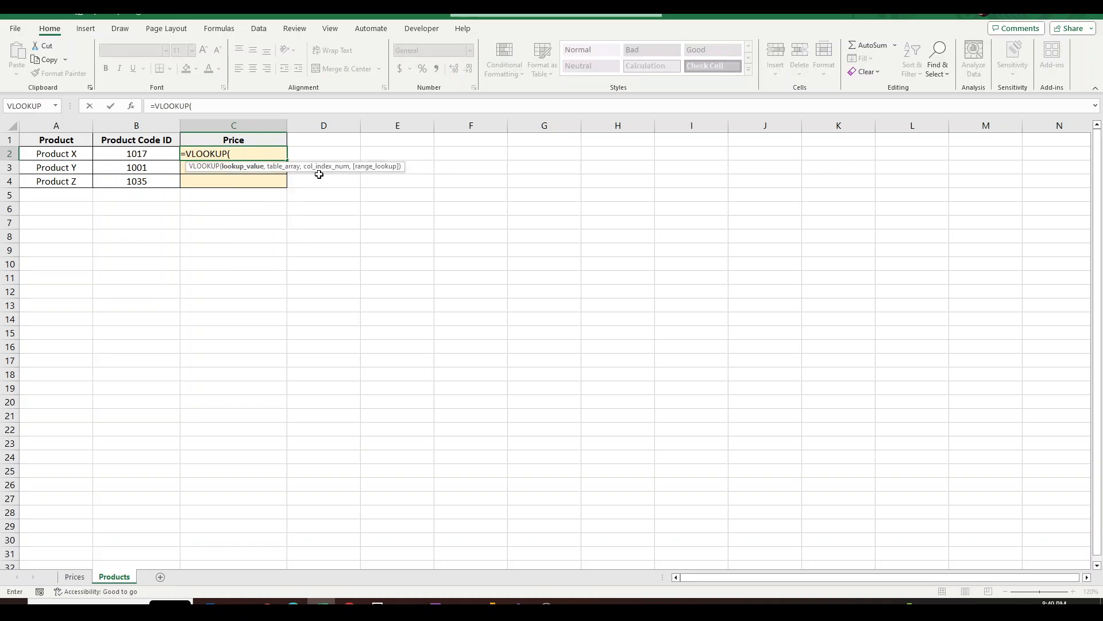
click(151, 151)
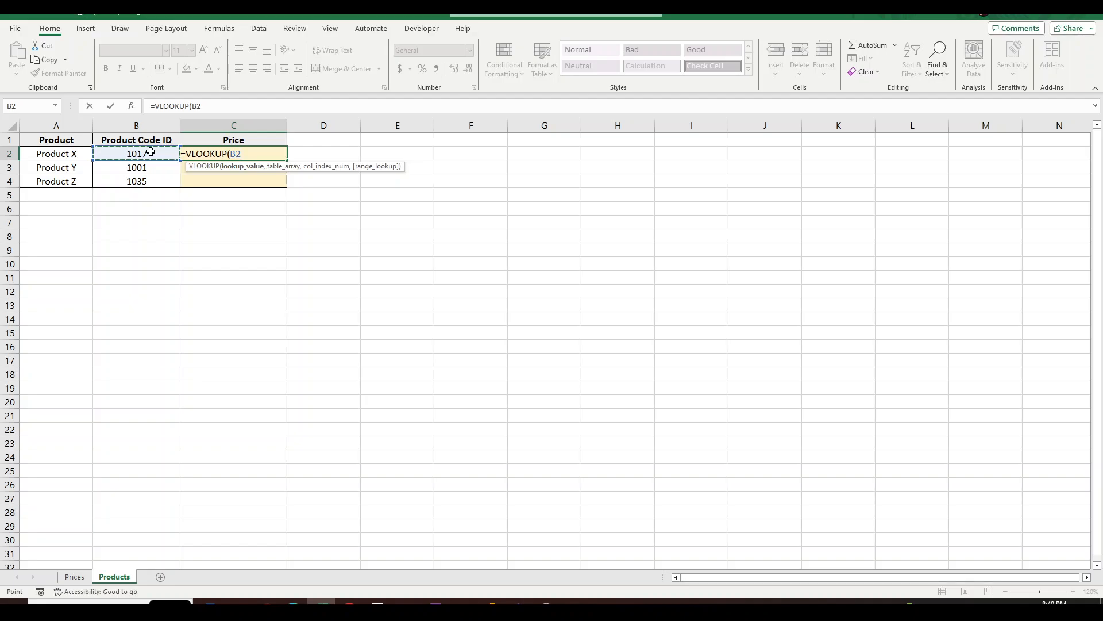
text(,)
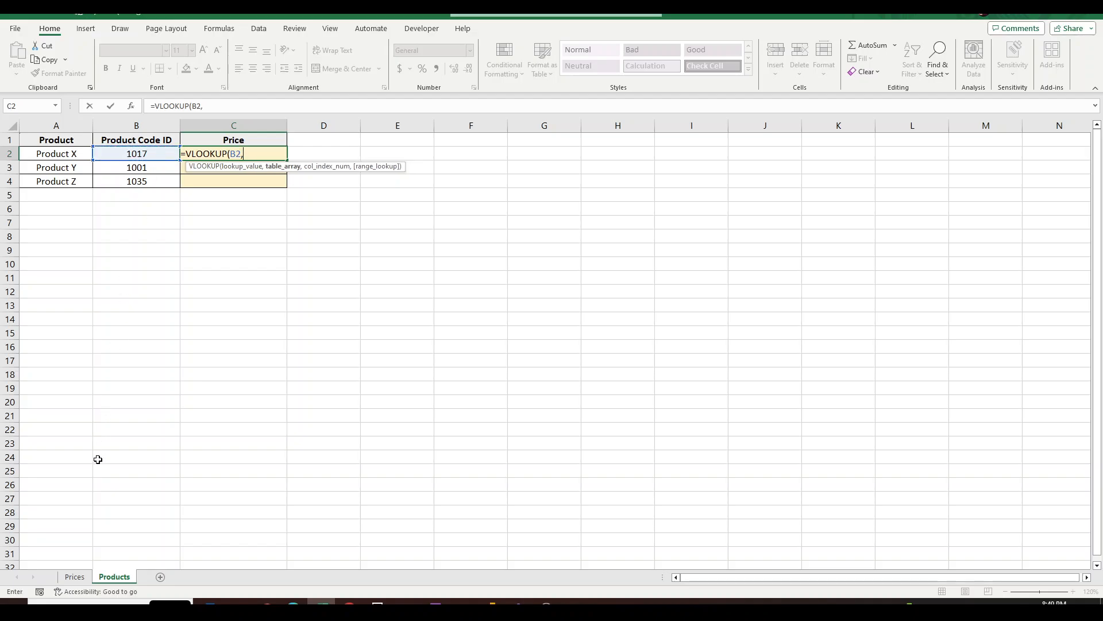
Complete the VLOOKUP formula with Prices!A:B as the table array, 2 as the column index and False for an exact match
click(75, 576)
click(86, 126)
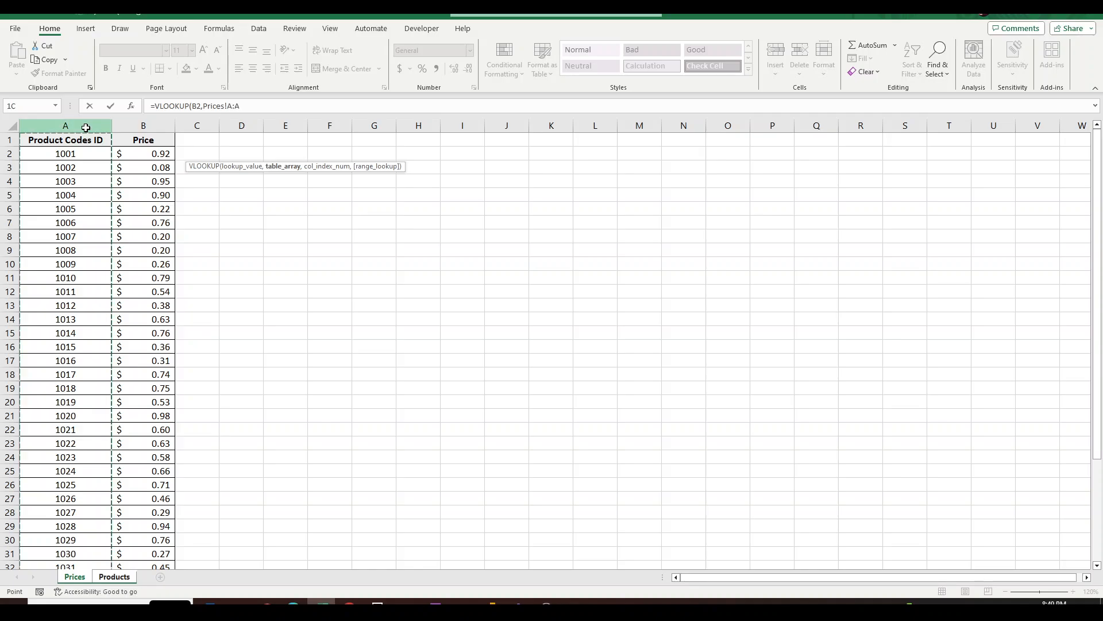
drag(86, 126, 144, 125)
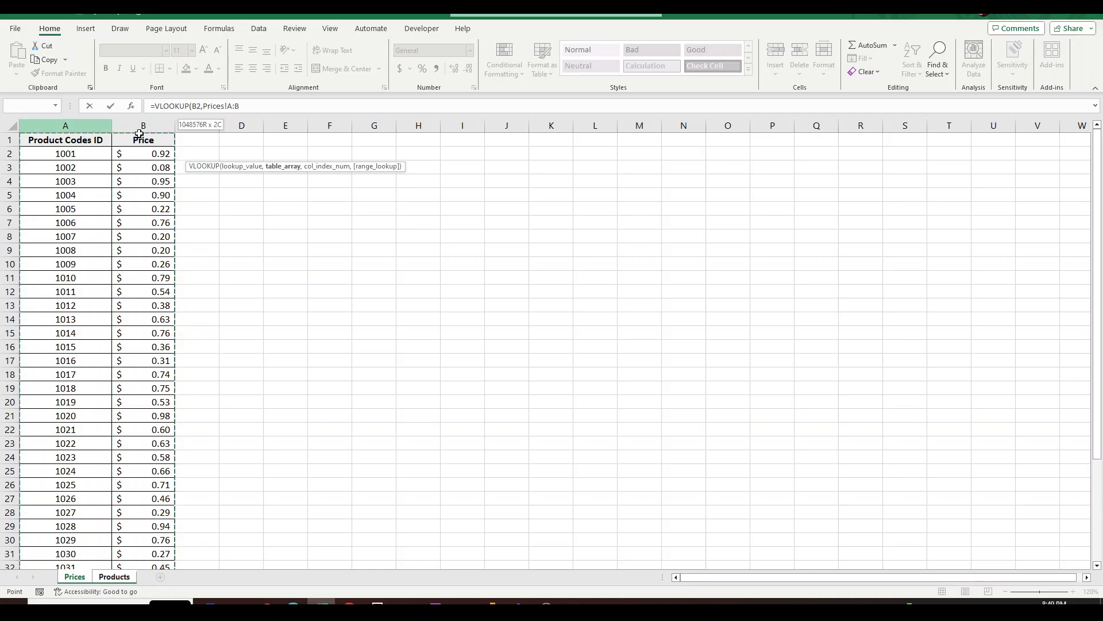
click(277, 107)
text(,)
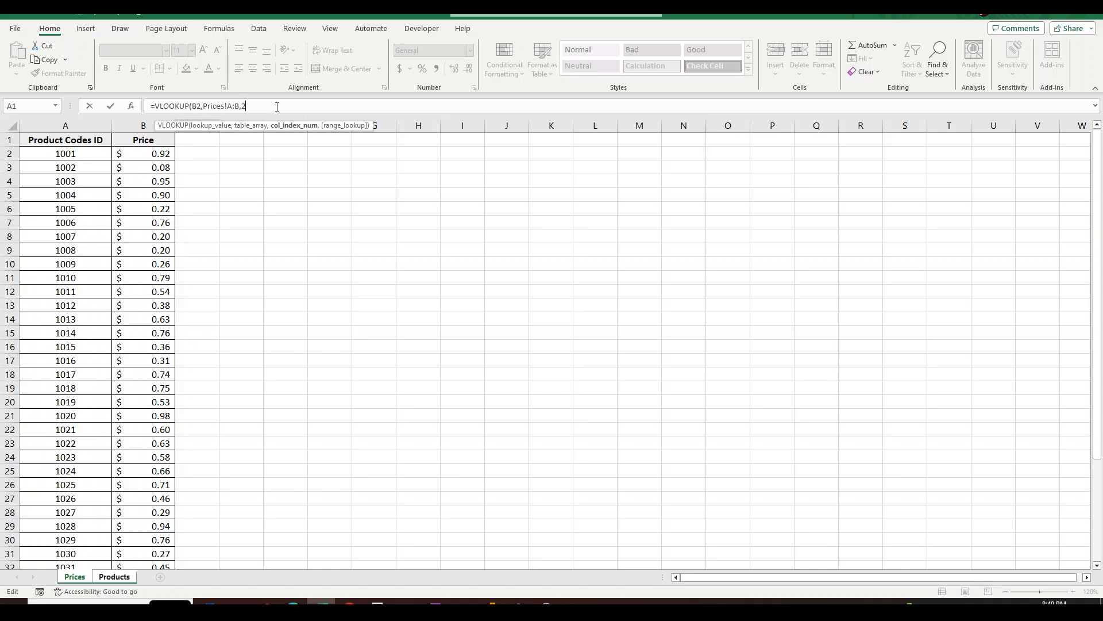
text(2,Fa)
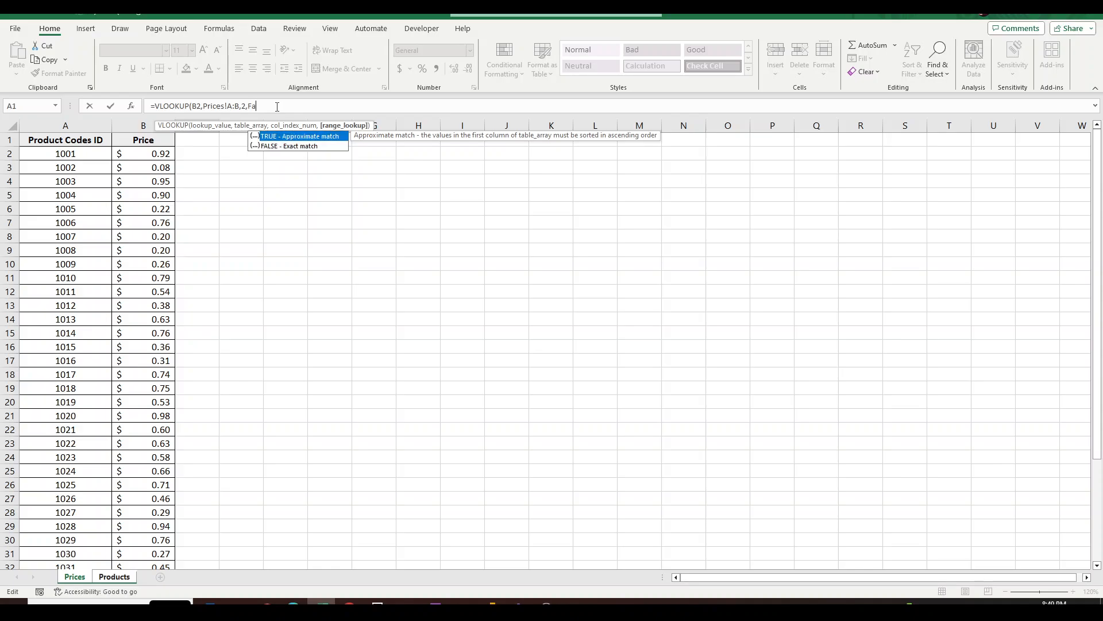
text(lse))
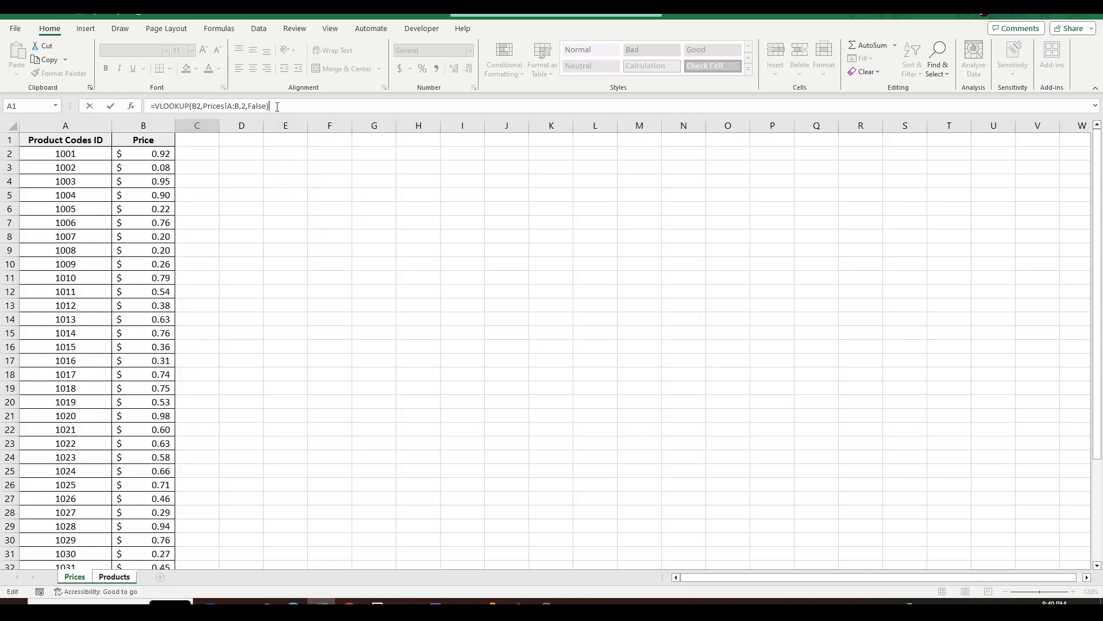
key(Return)
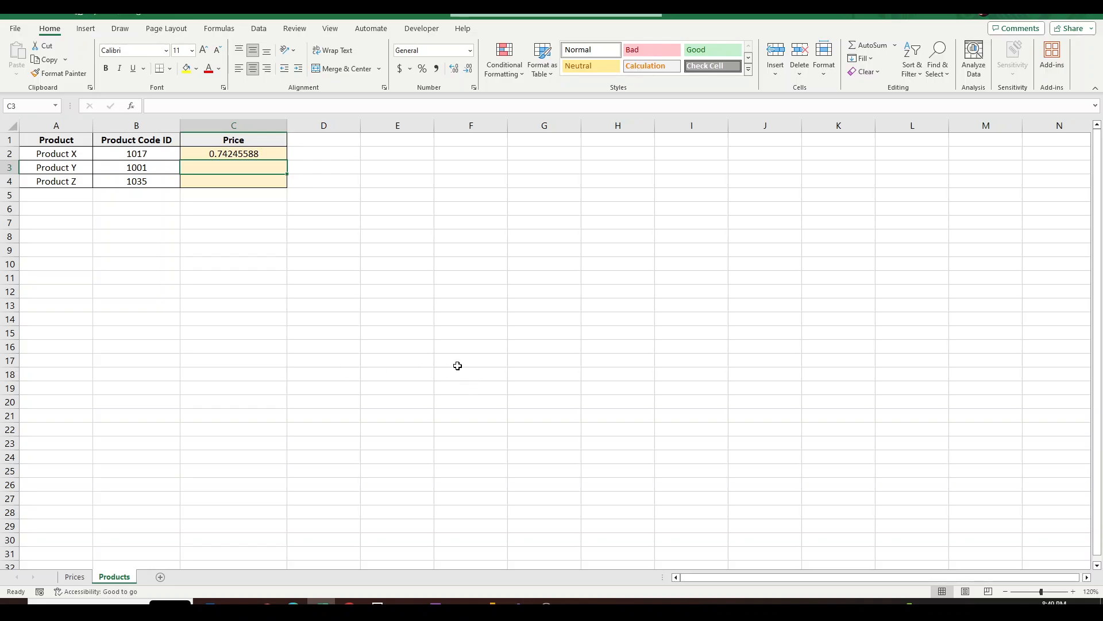
Clear the formula in C2 and open the Insert Function dialog for that cell with the category set to All
click(271, 154)
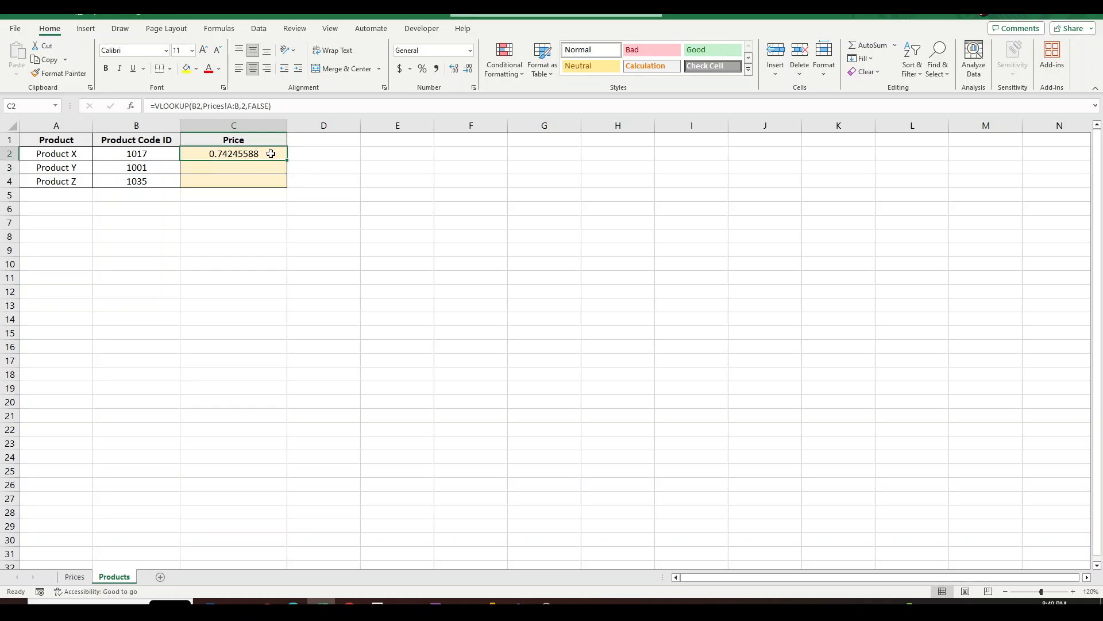
key(Delete)
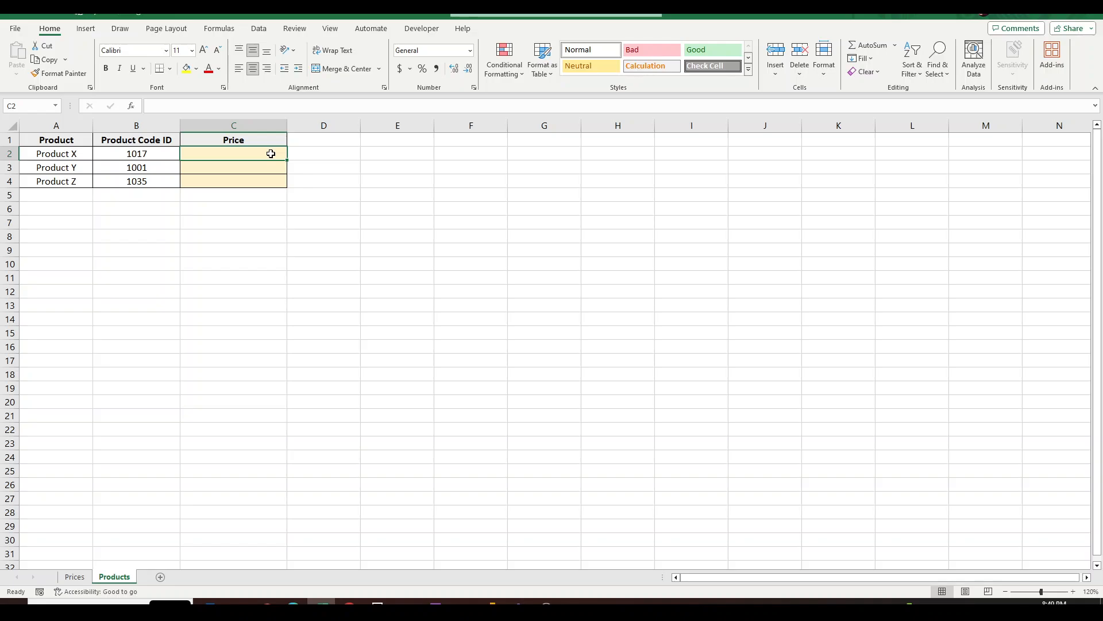
click(133, 106)
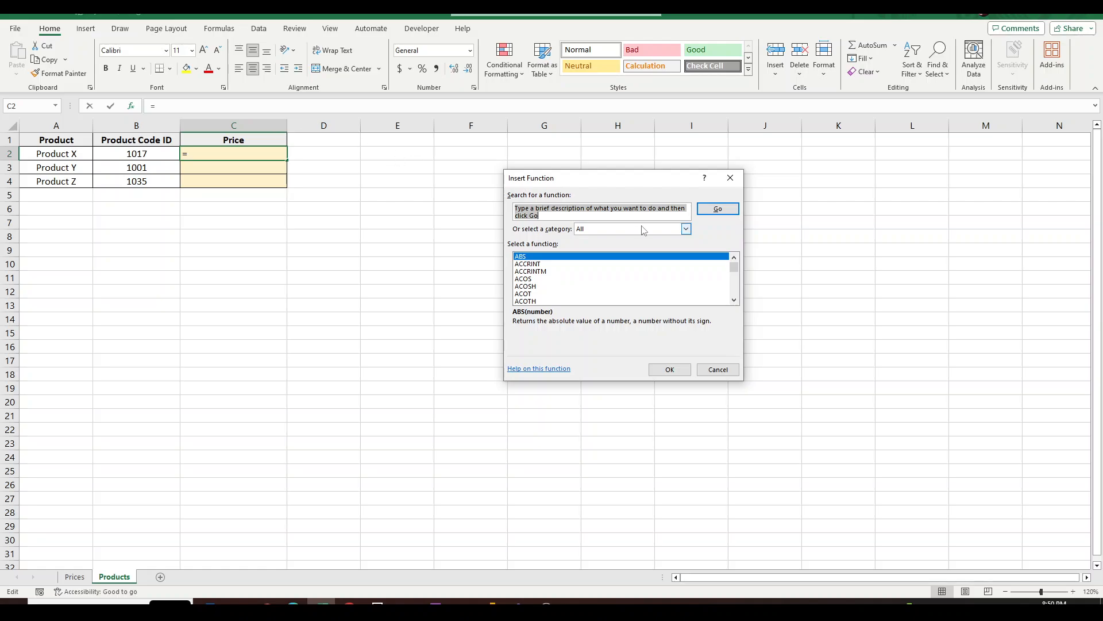
click(631, 280)
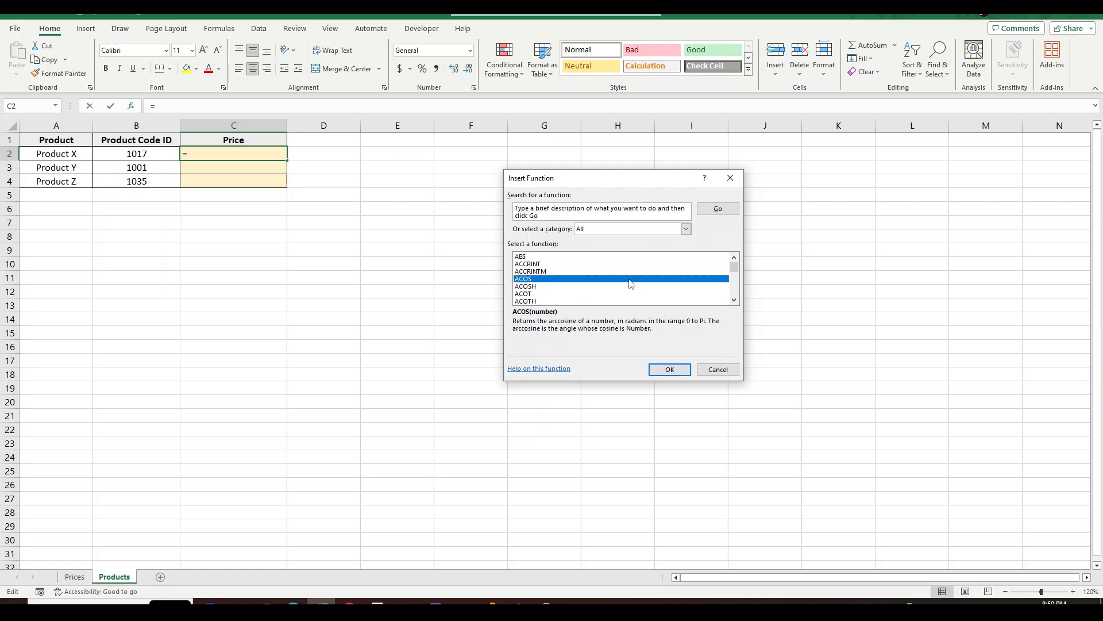
scroll(630, 281, down, 2)
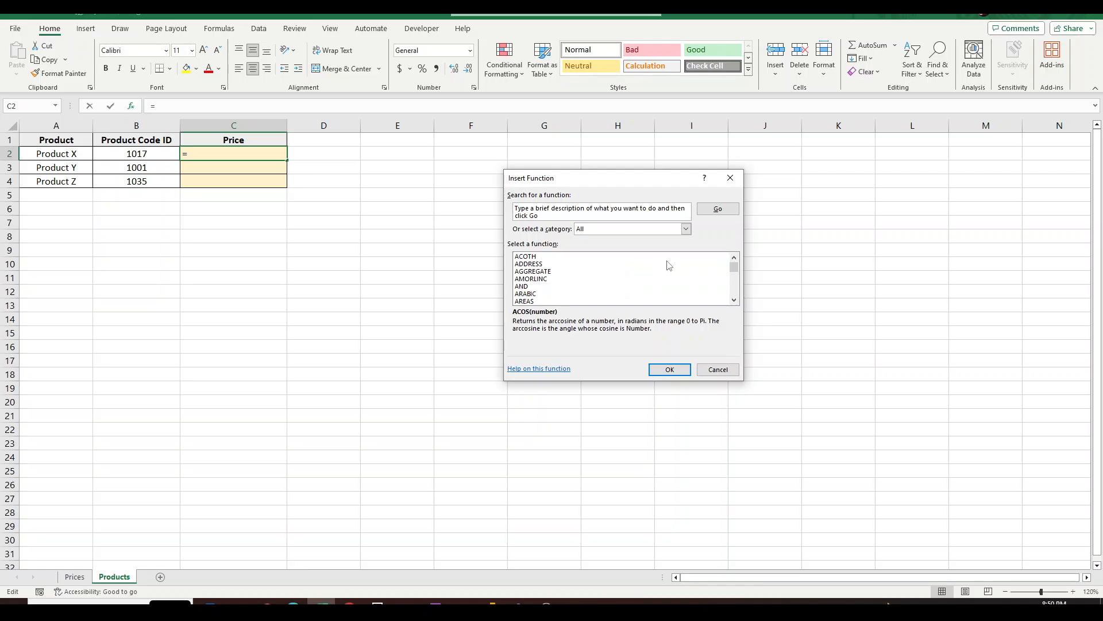
scroll(659, 279, up, 2)
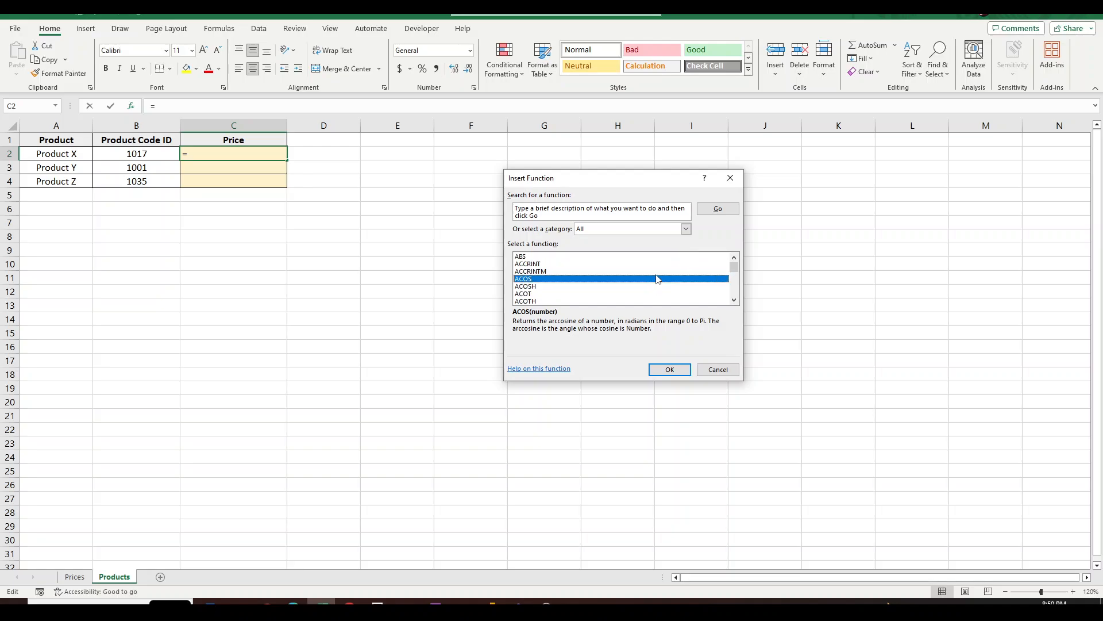
click(687, 231)
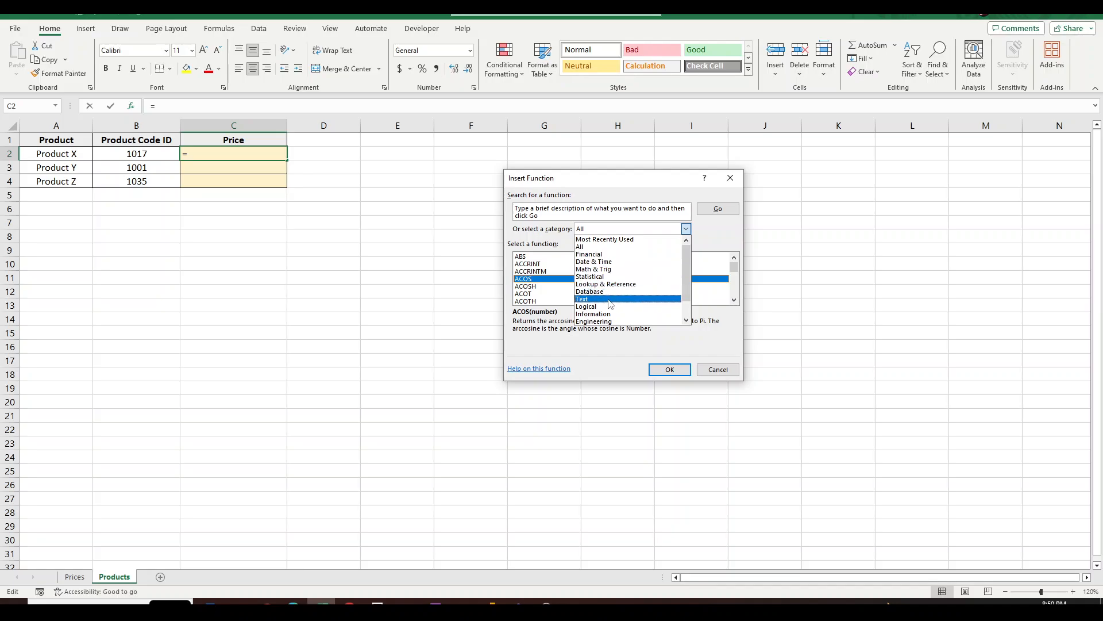
click(592, 246)
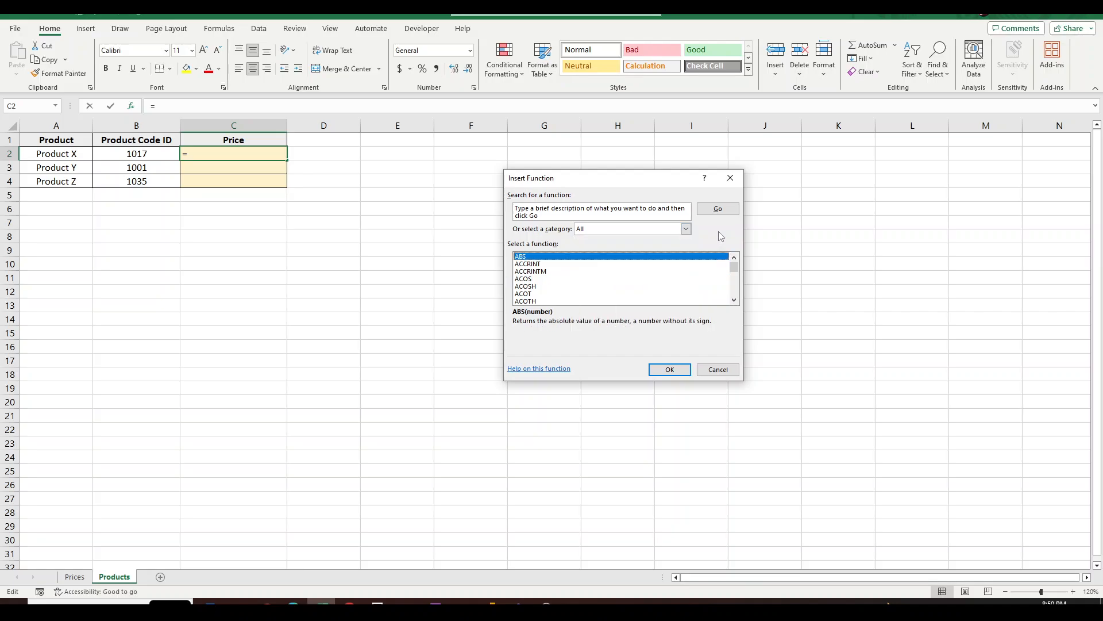
Find VLOOKUP in the list of functions and open its Function Arguments for cell C2
click(538, 265)
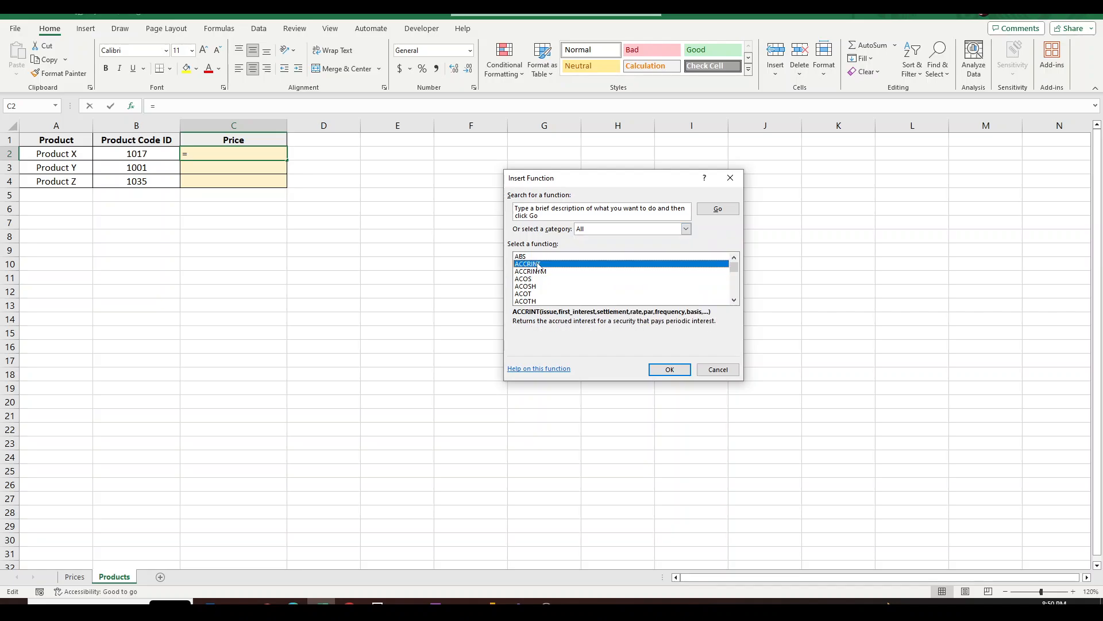
key(v)
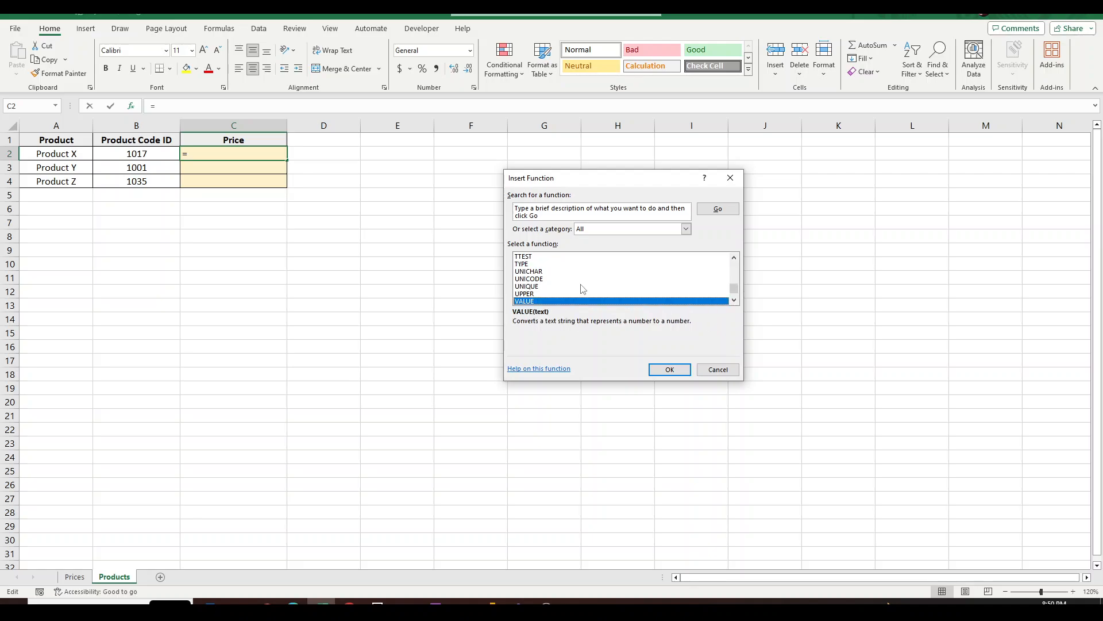
click(735, 300)
click(735, 301)
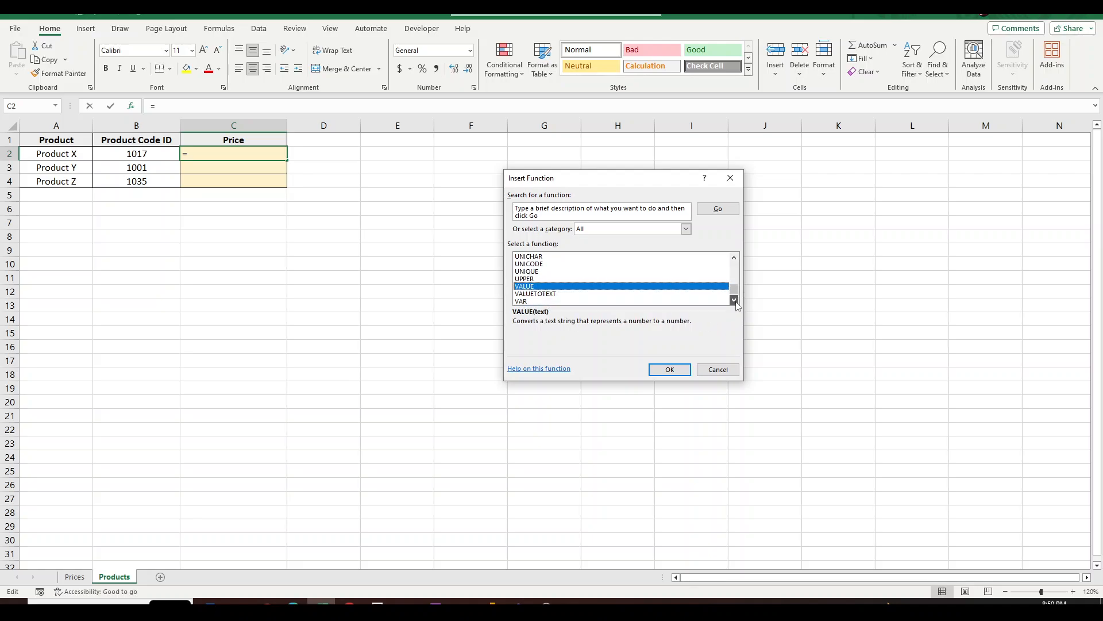
click(735, 301)
click(735, 300)
click(735, 301)
click(736, 301)
click(736, 301)
click(735, 301)
click(736, 301)
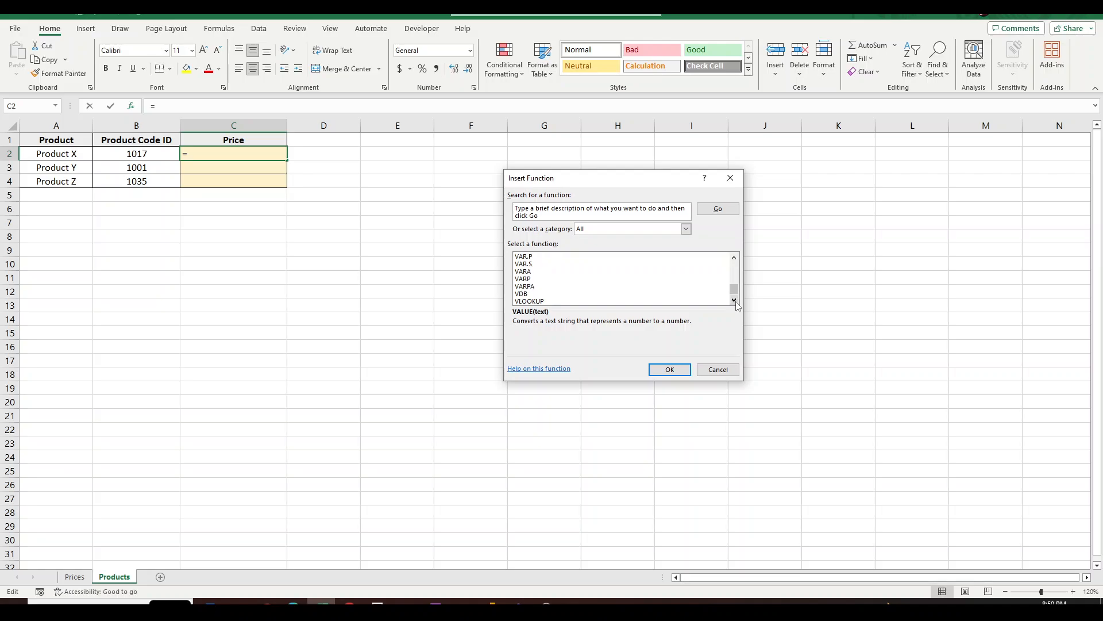
click(735, 301)
click(736, 301)
click(540, 286)
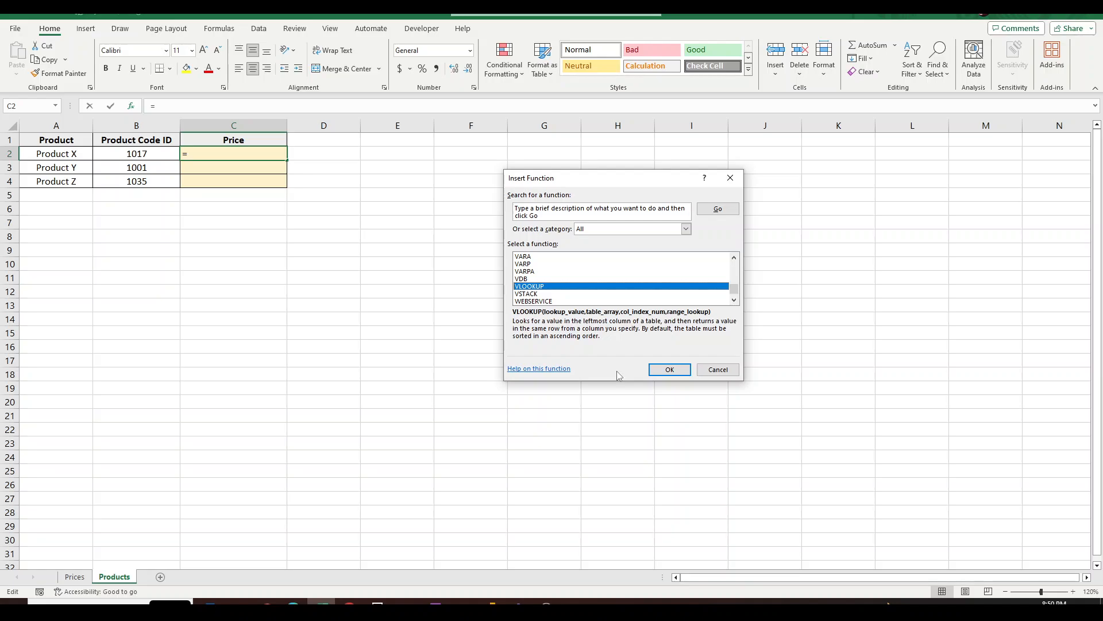
click(661, 370)
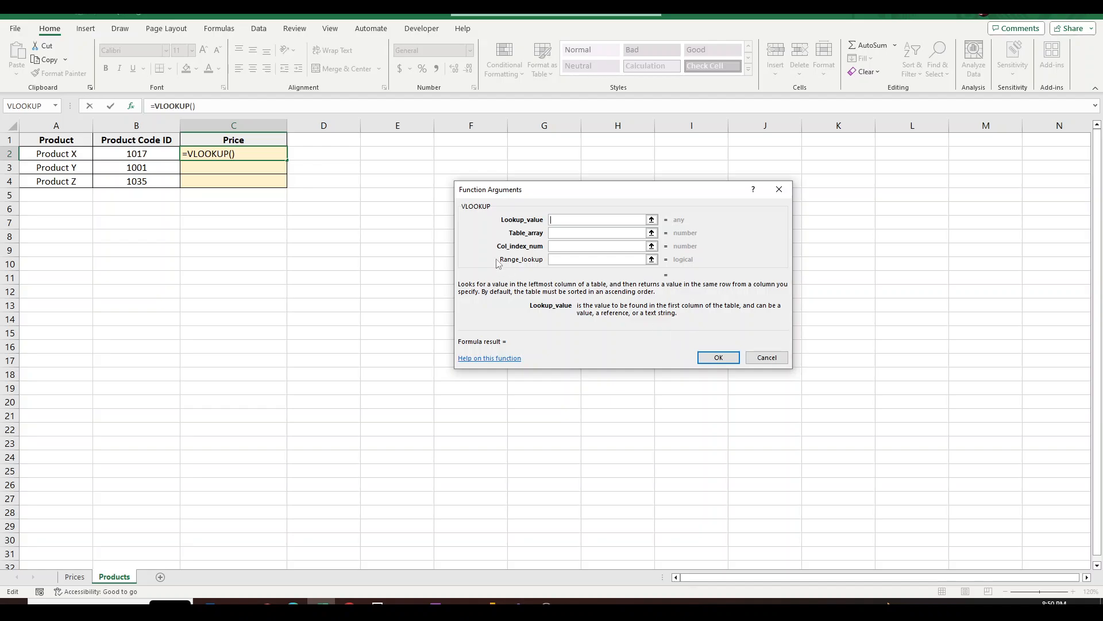
Set the VLOOKUP arguments to Lookup_value B2, Table_array Prices!A:B and Col_index_num 2
click(150, 155)
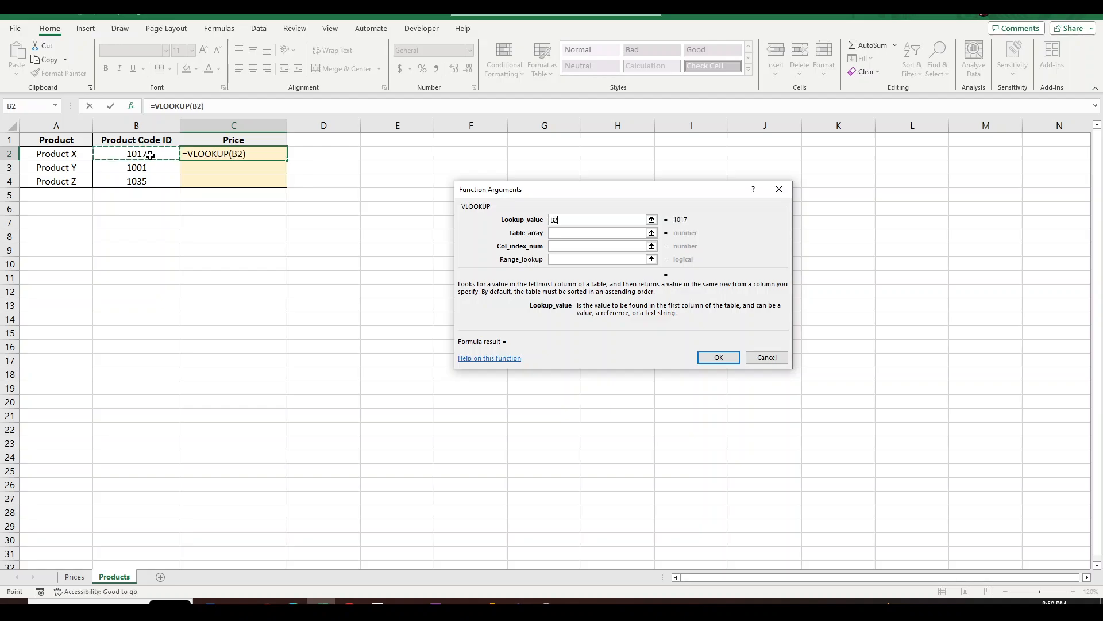
click(567, 232)
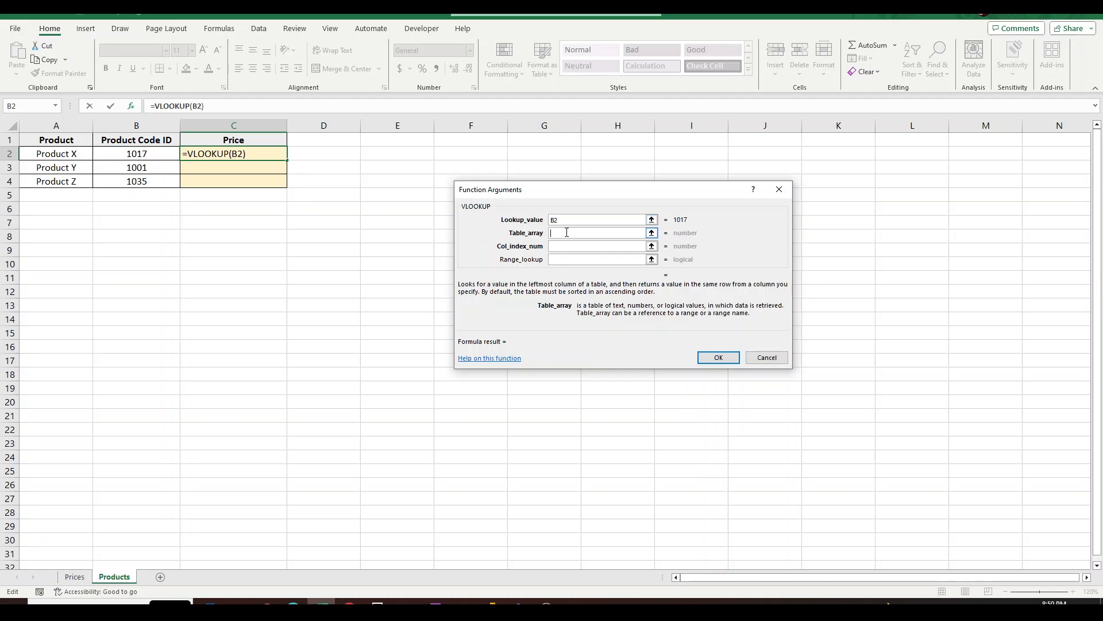
click(81, 578)
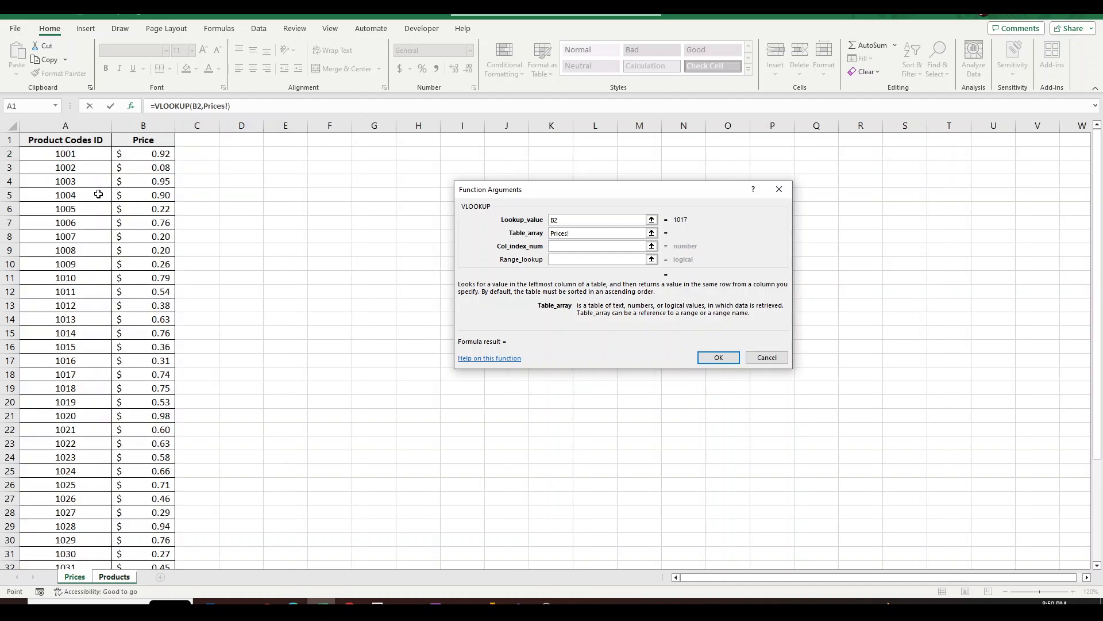
drag(88, 126, 138, 126)
click(603, 247)
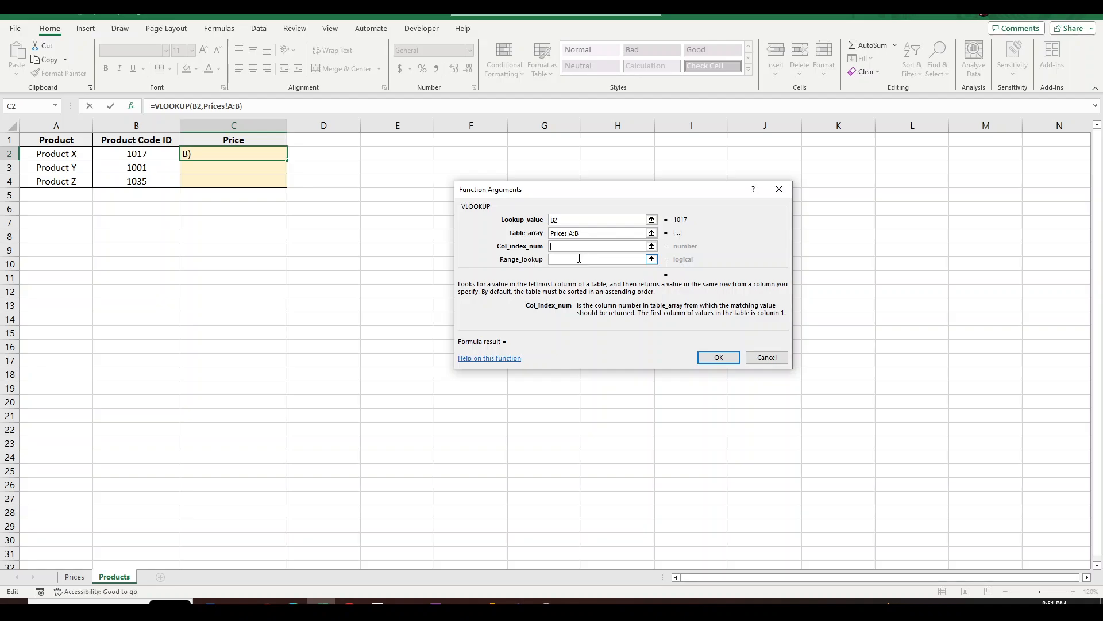
text(2)
Clear the Col_index_num entry and cancel the VLOOKUP function arguments
click(74, 576)
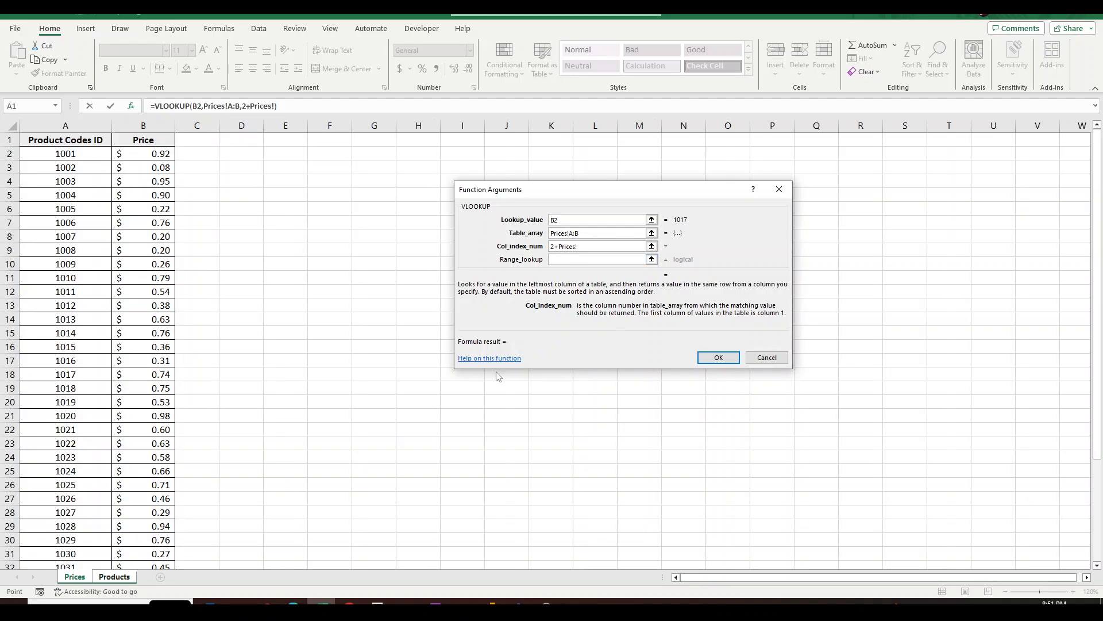
drag(596, 249, 424, 245)
key(BackSpace)
click(766, 357)
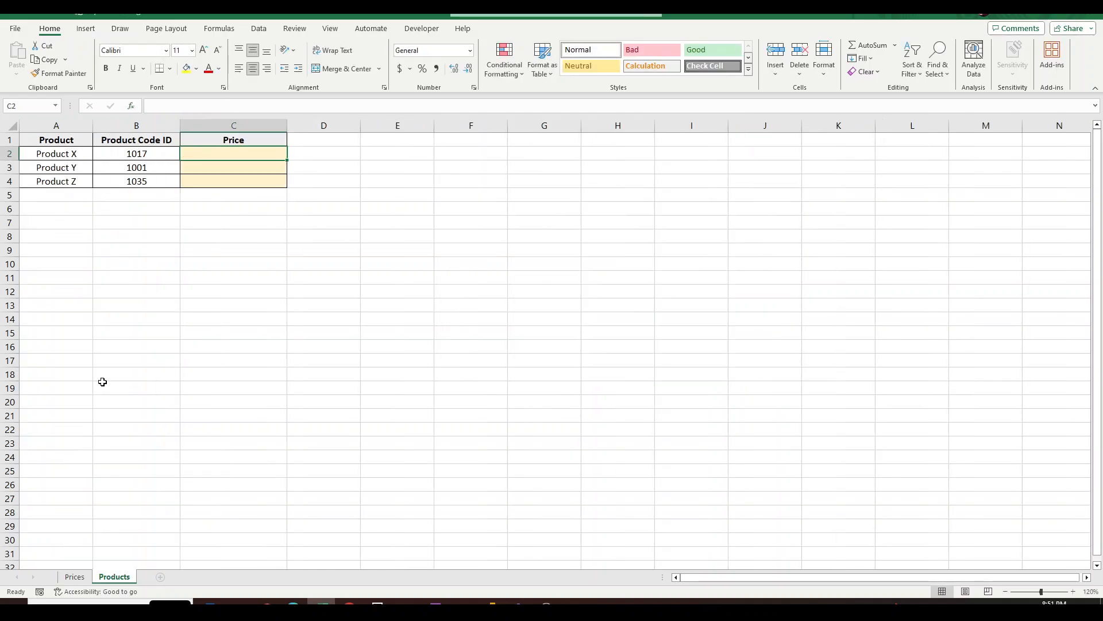
Examine the Price column's position within the table on the Prices sheet by selecting column B
click(76, 576)
click(144, 181)
click(144, 125)
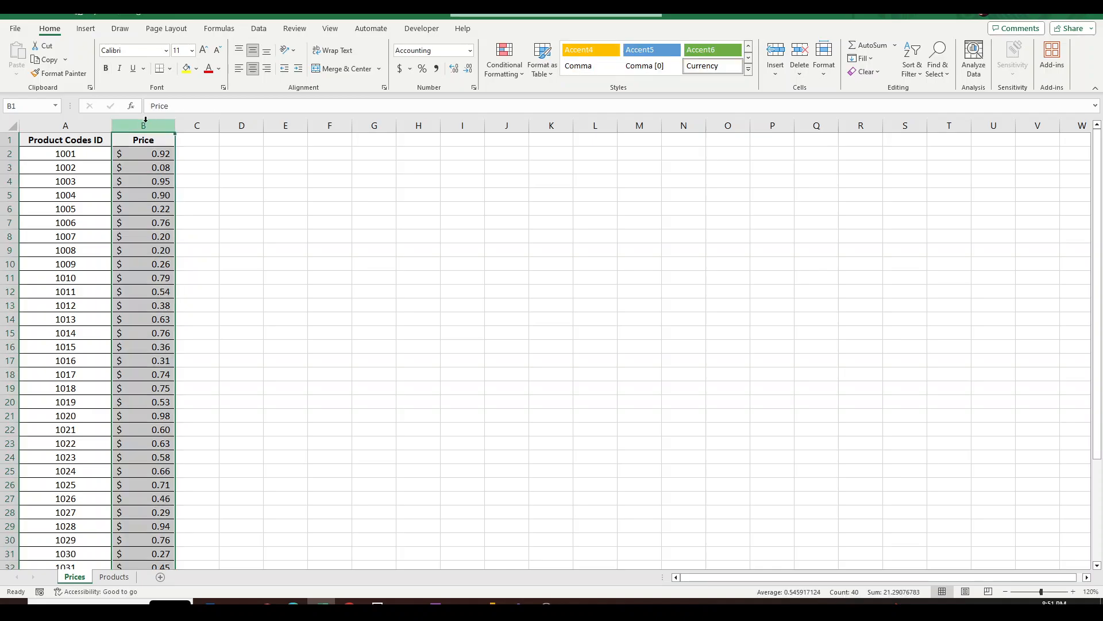
Insert two blank columns between the Product Codes ID and Price columns on the Prices sheet
right_click(145, 125)
click(205, 246)
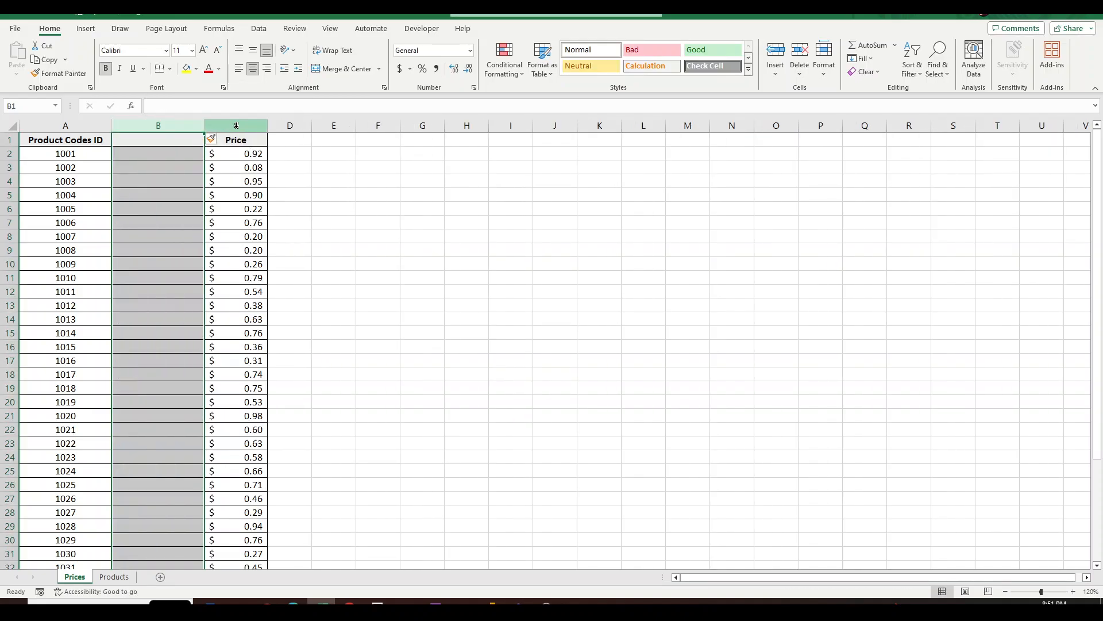
right_click(235, 127)
click(285, 241)
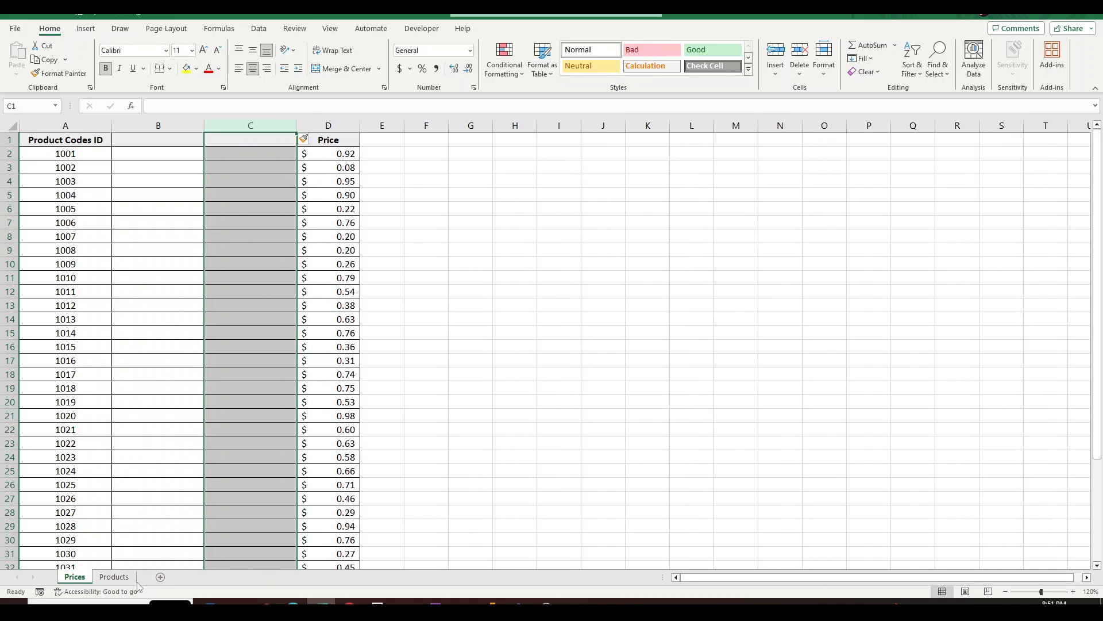
Open the VLOOKUP Function Arguments for cell C2 on the Products sheet
click(114, 577)
click(249, 153)
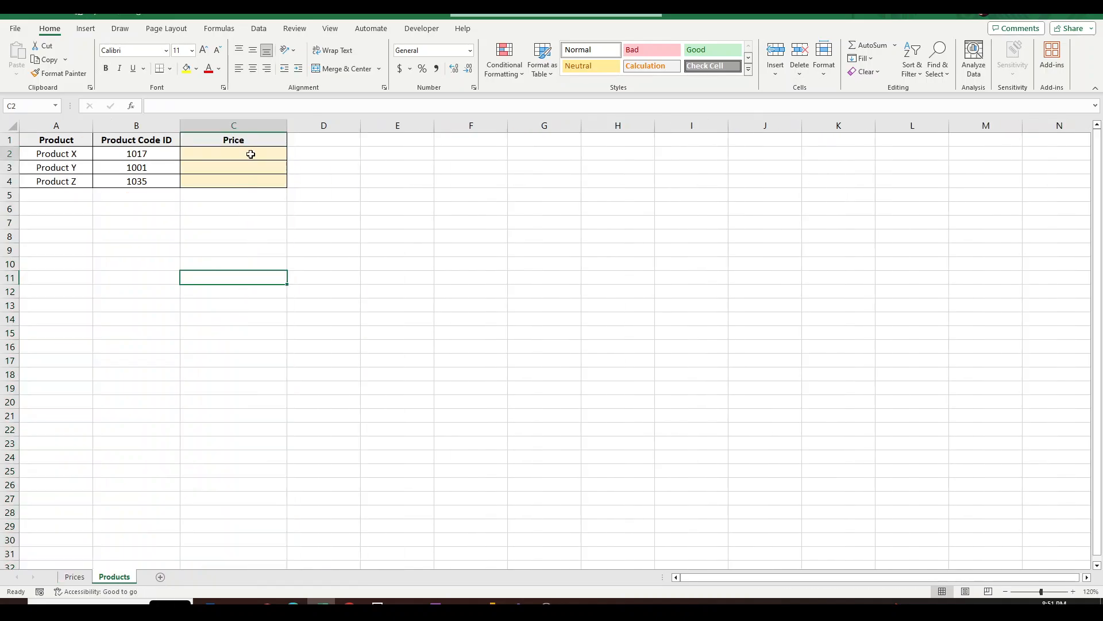
click(131, 105)
click(549, 280)
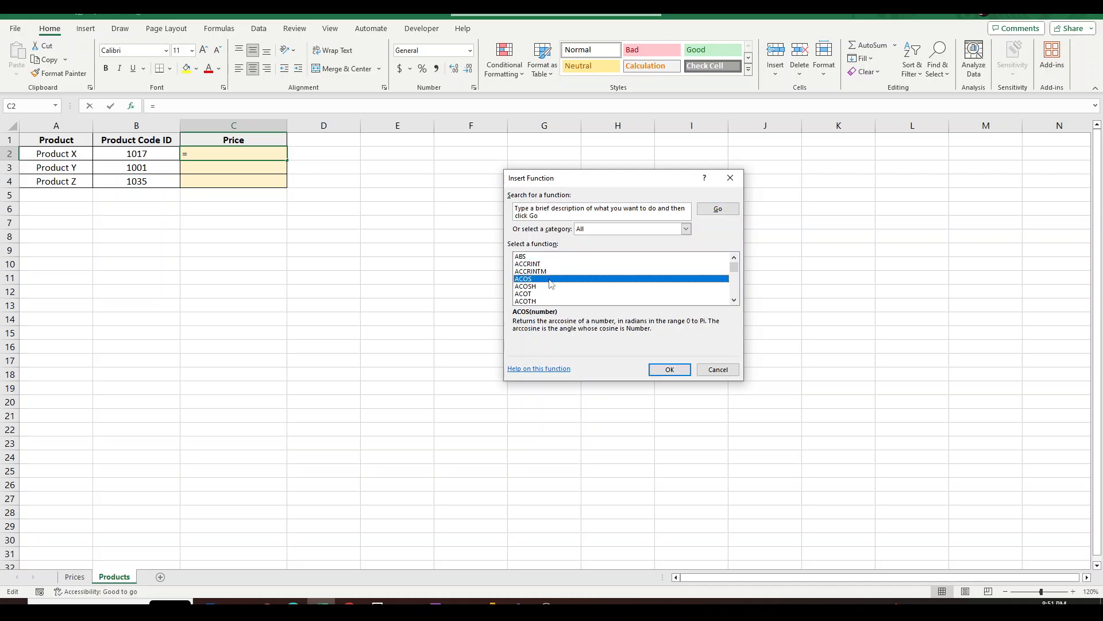
key(v)
scroll(626, 287, down, 3)
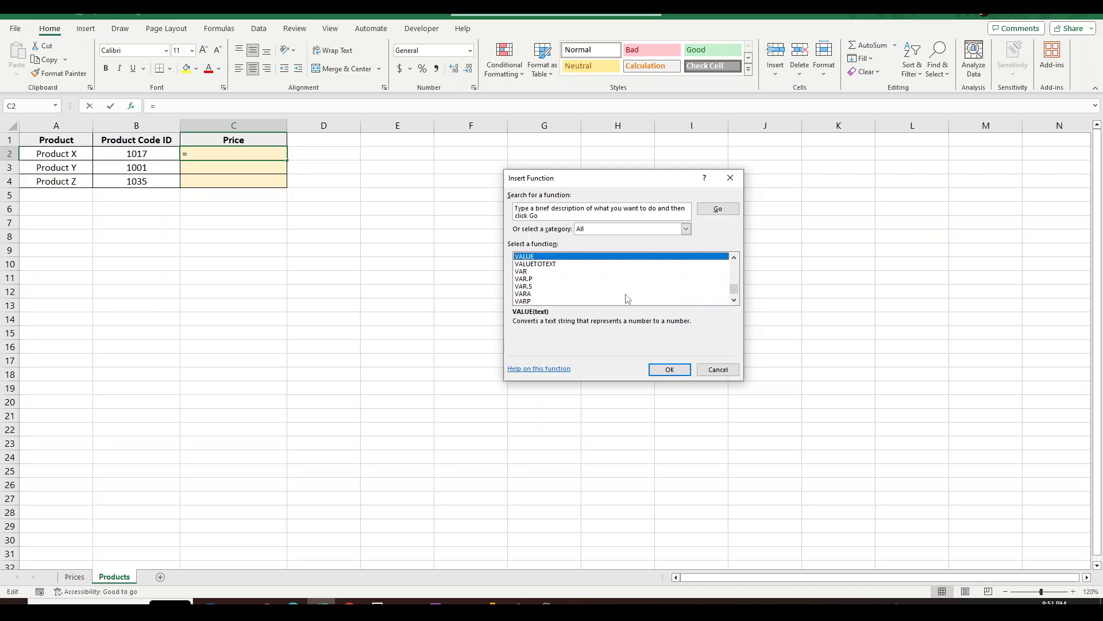
click(540, 301)
click(669, 369)
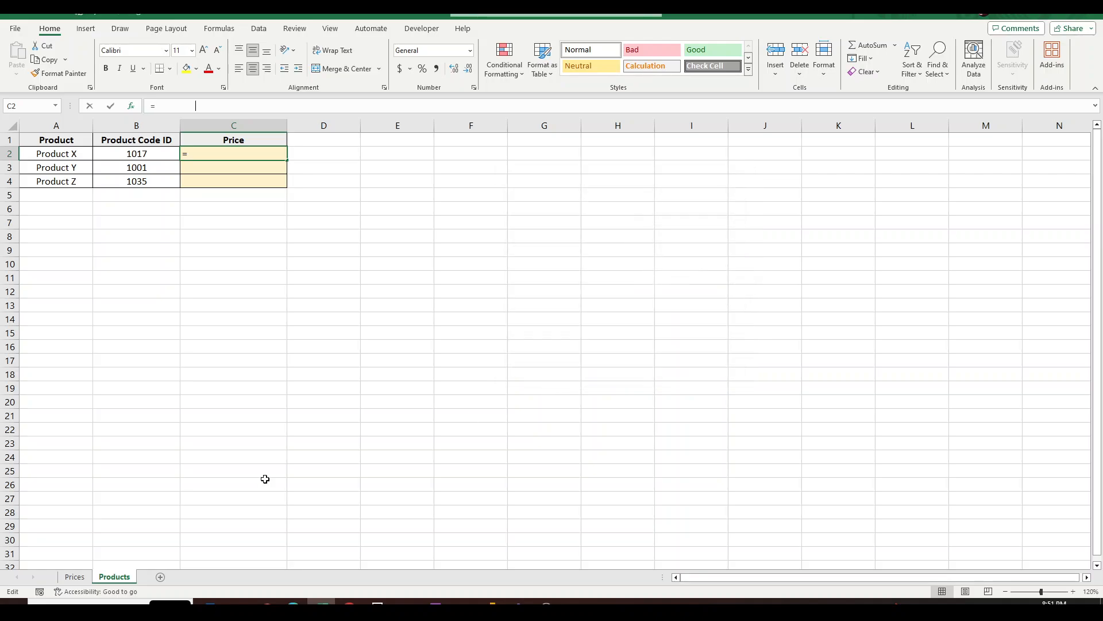
Set the VLOOKUP Lookup_value to B2 and the Table_array to Prices!A:D
click(162, 154)
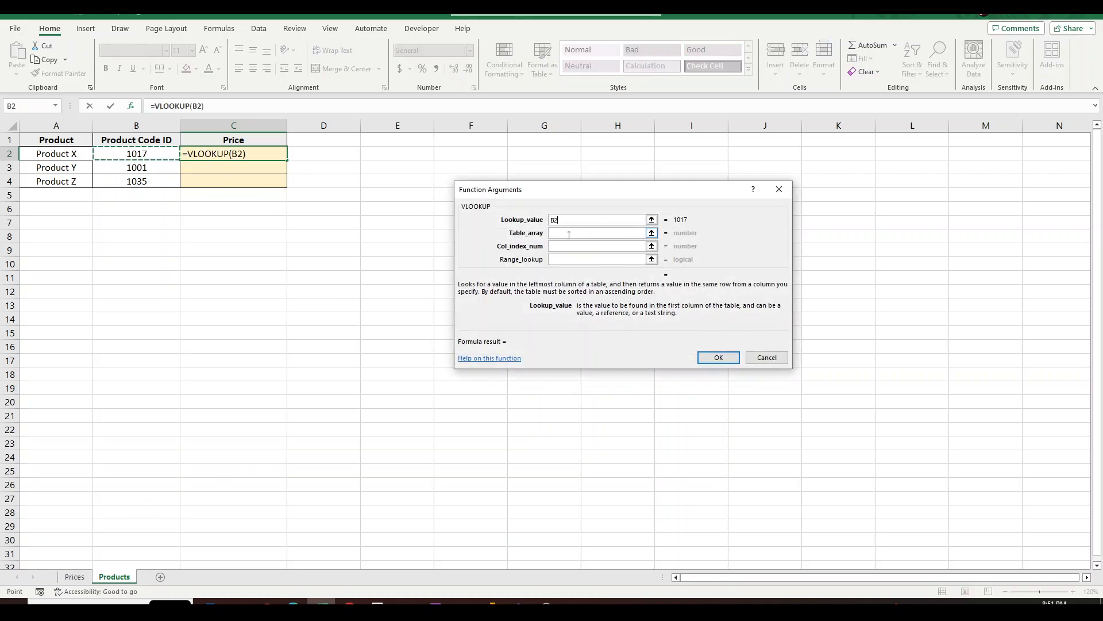
key(Tab)
click(74, 576)
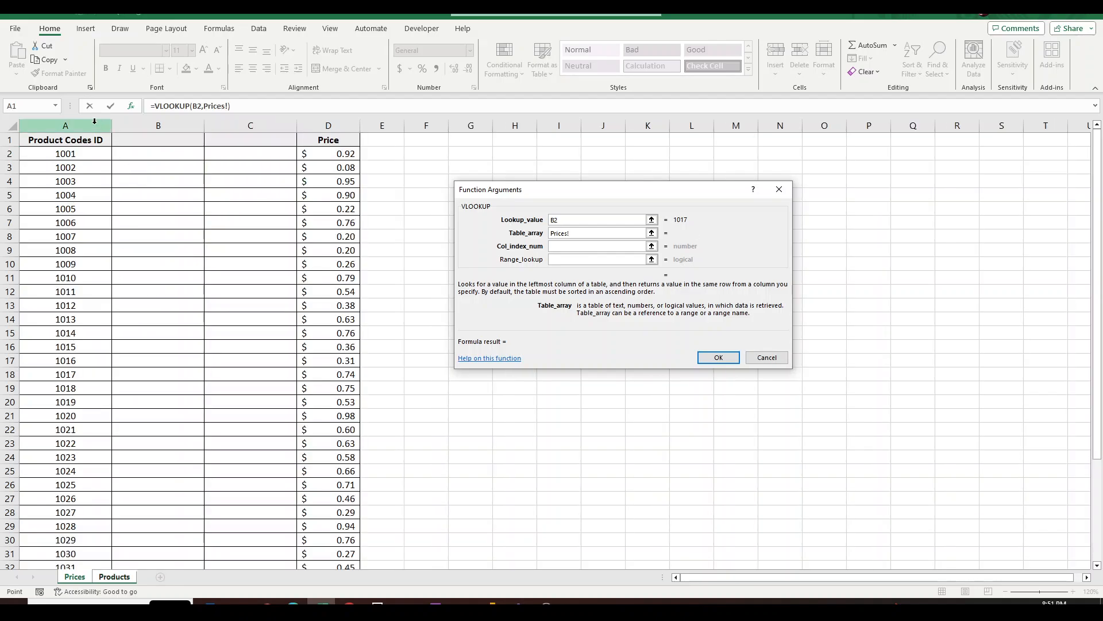
drag(65, 125, 319, 133)
Set Col_index_num to 4 and Range_lookup to 0, and insert the VLOOKUP formula in C2
key(Tab)
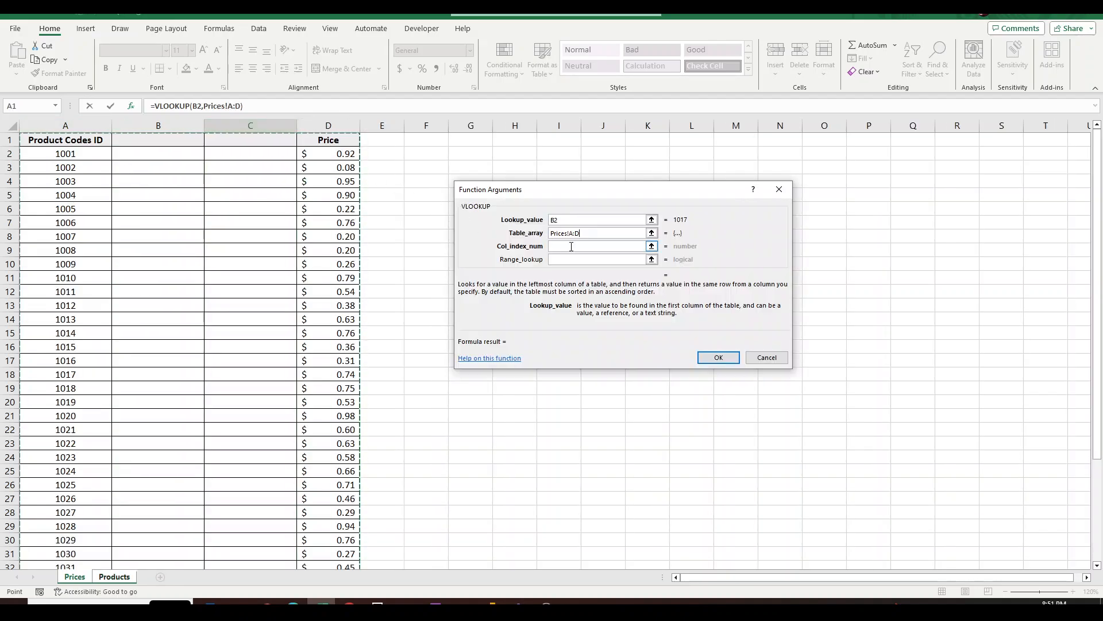
text(4)
click(574, 259)
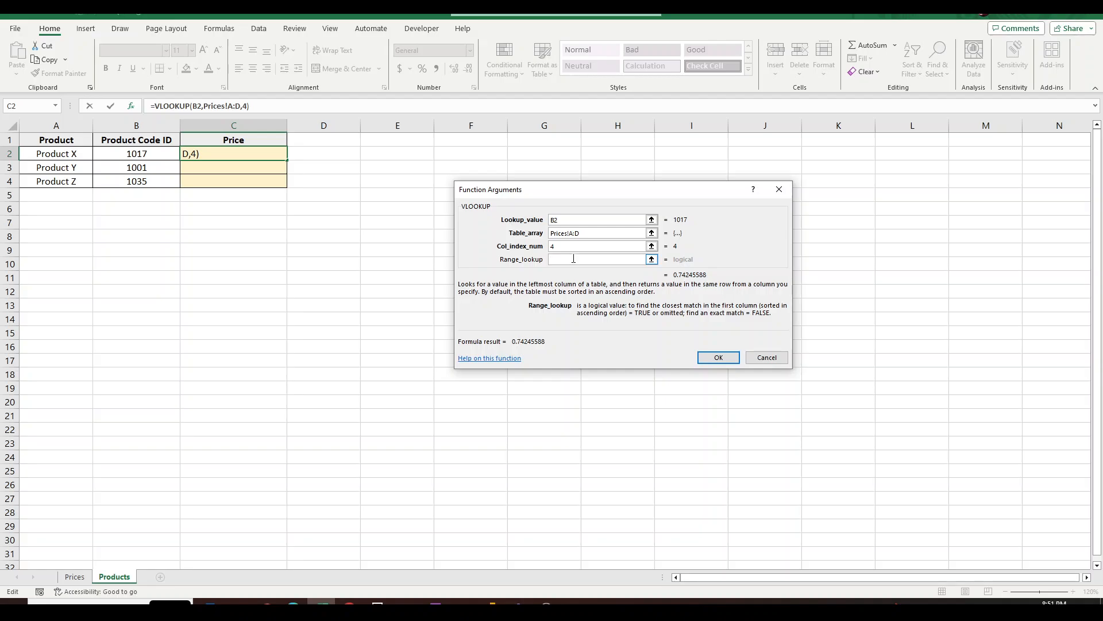
text(0)
click(718, 357)
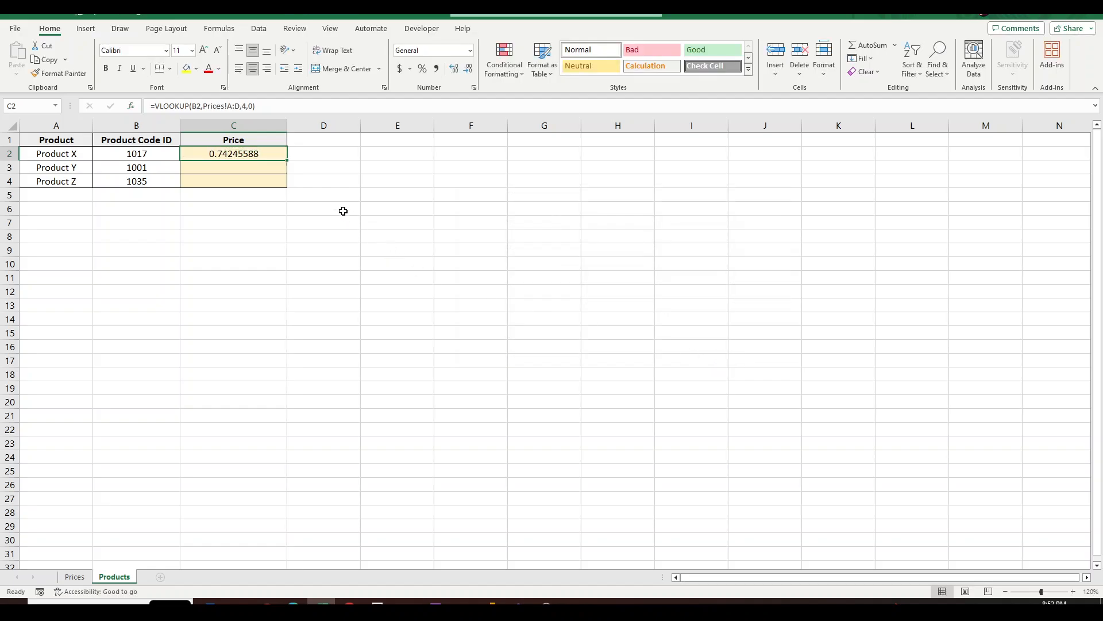
Fill the VLOOKUP formula from C2 down to C4 and clear the filled copies in C3:C4
drag(288, 158, 288, 187)
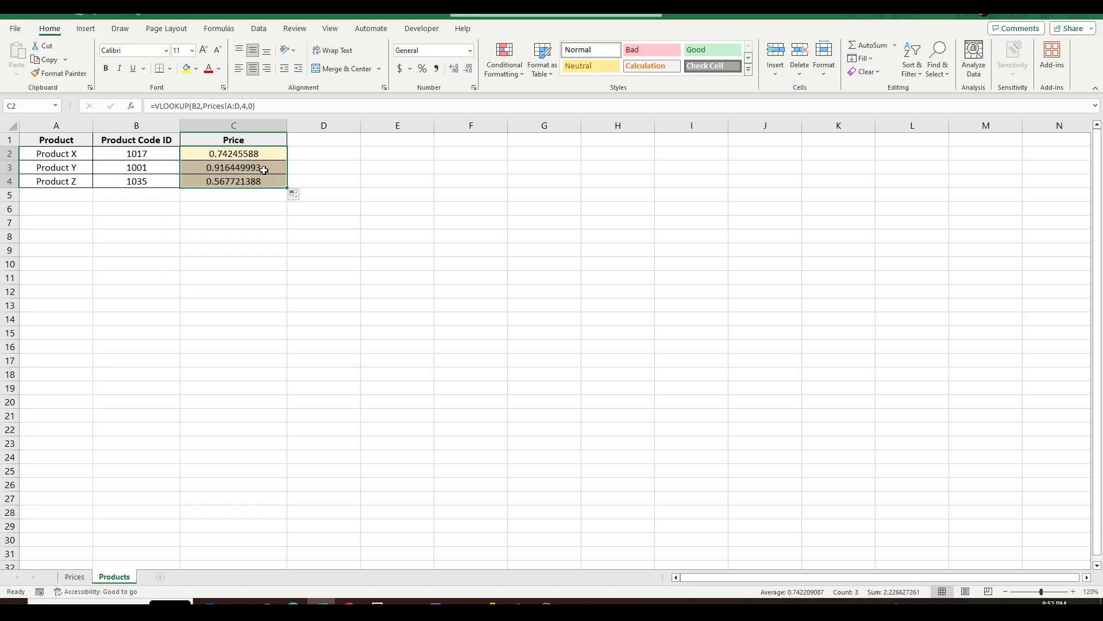
drag(263, 170, 264, 181)
key(Delete)
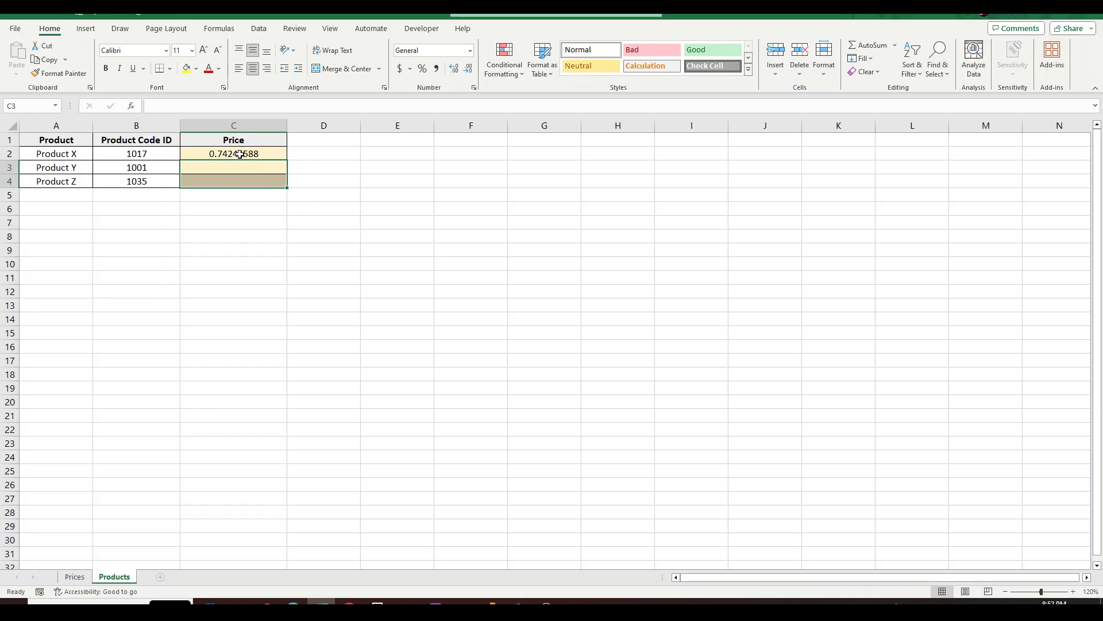
Copy the VLOOKUP formula from C2 and paste it into C3 and C4
click(240, 154)
key(ctrl+c)
click(240, 168)
key(ctrl+v)
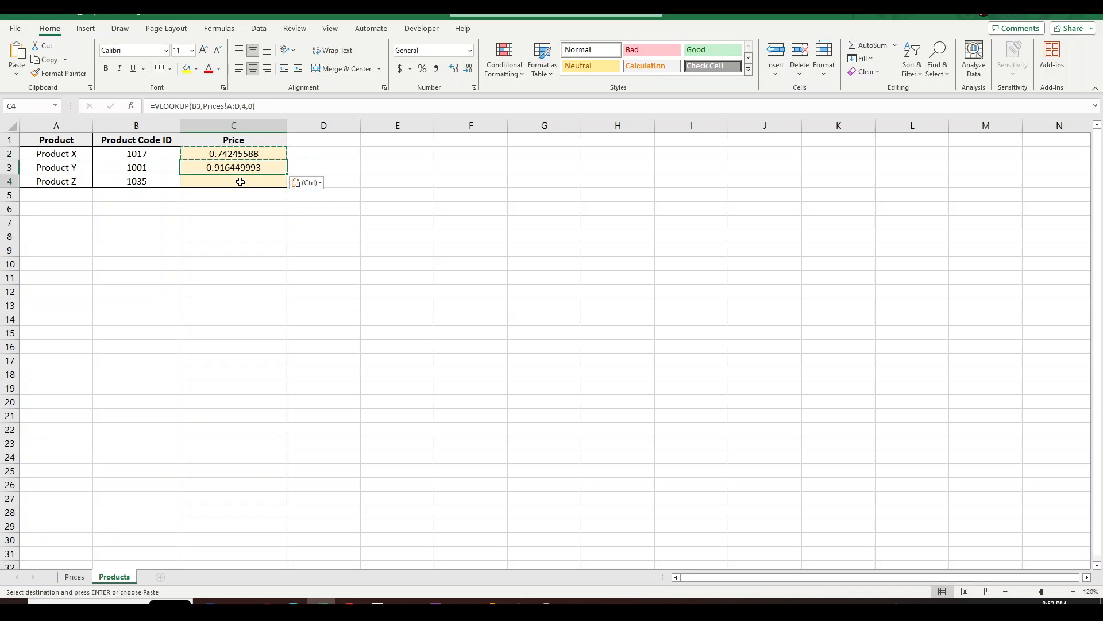
key(ctrl+v)
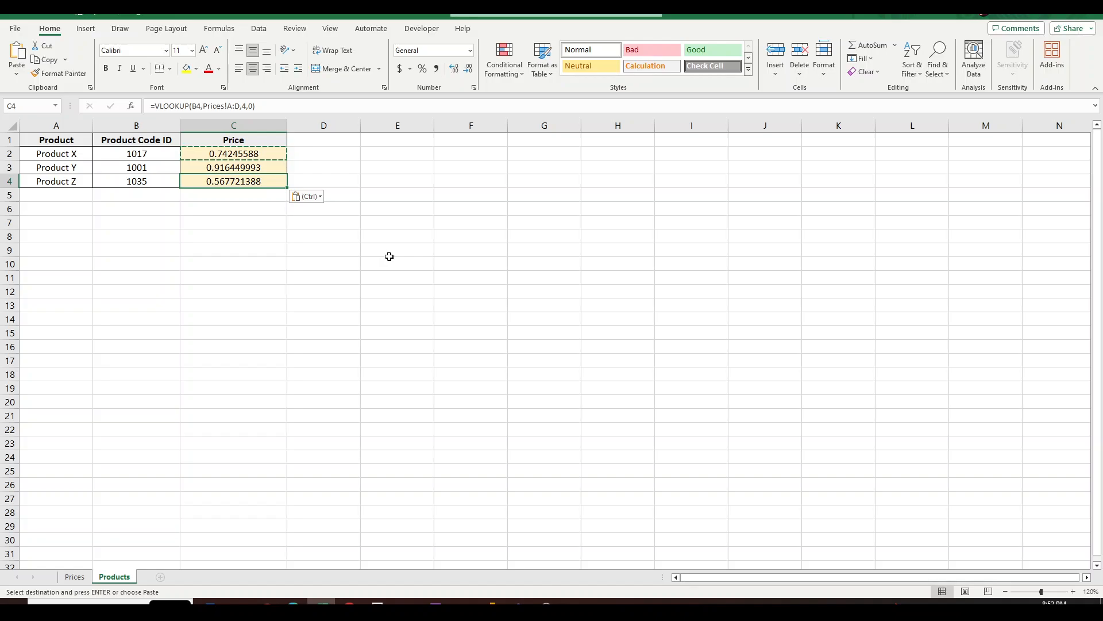
click(389, 257)
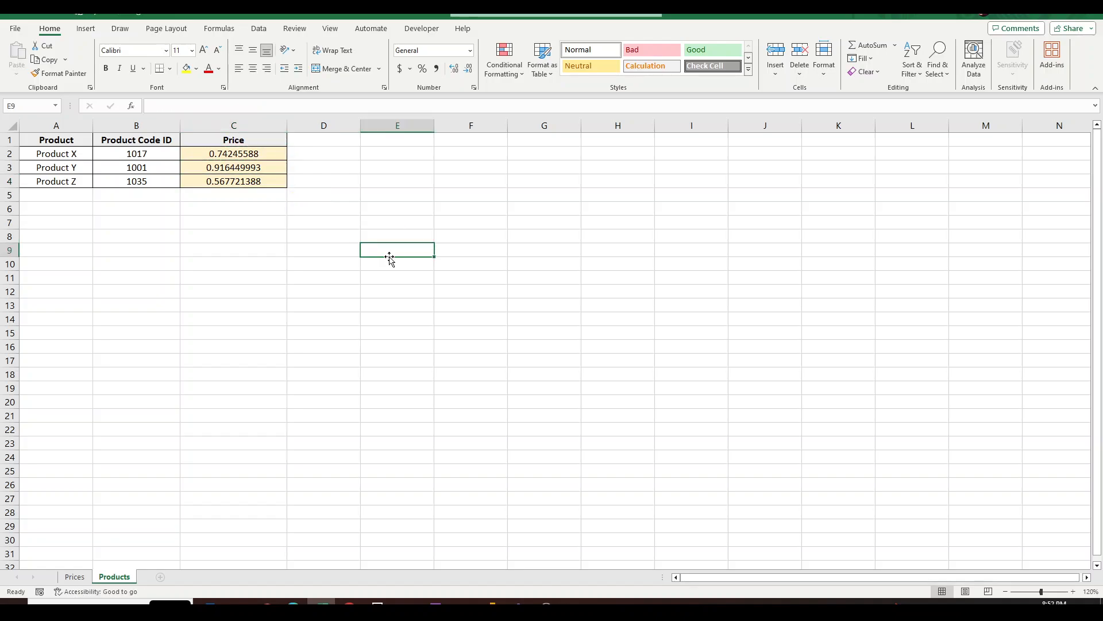